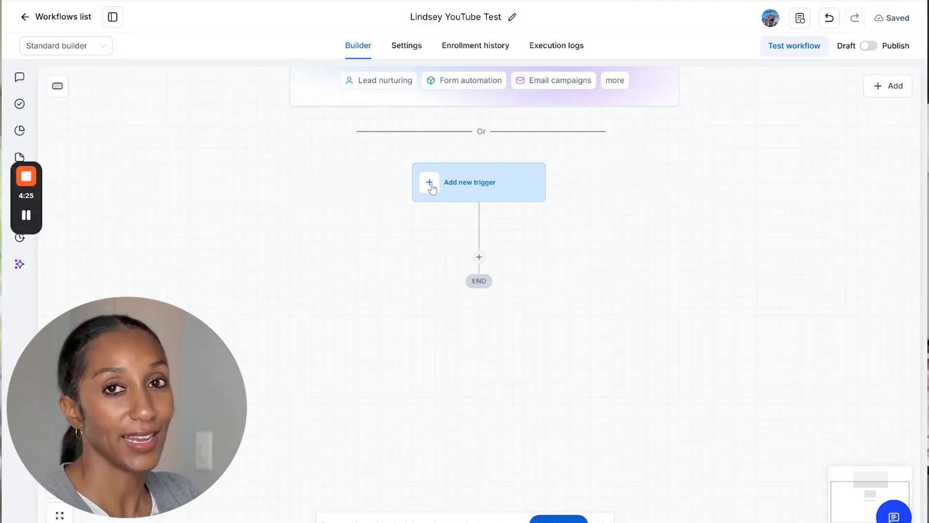
- Add a Form submitted trigger filtered to the form Contact Form-prebuilt (4), and save it
click(425, 182)
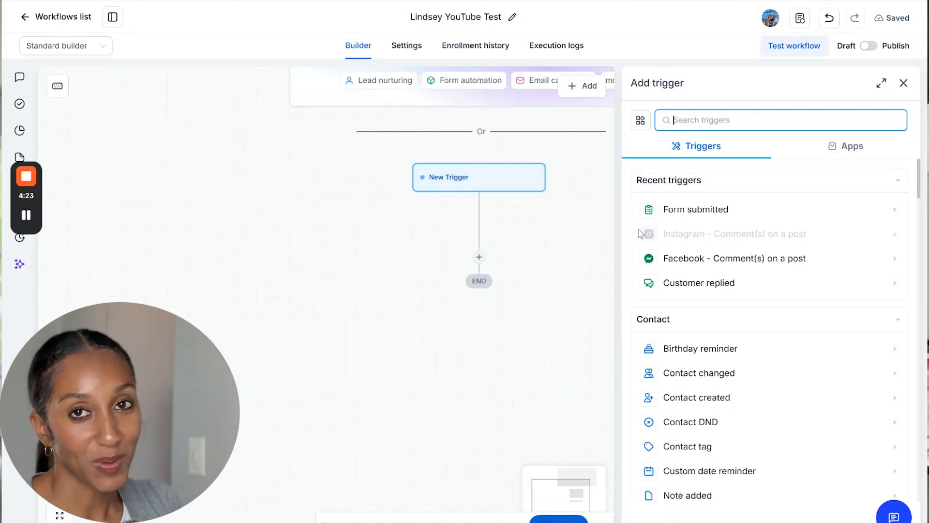
click(701, 210)
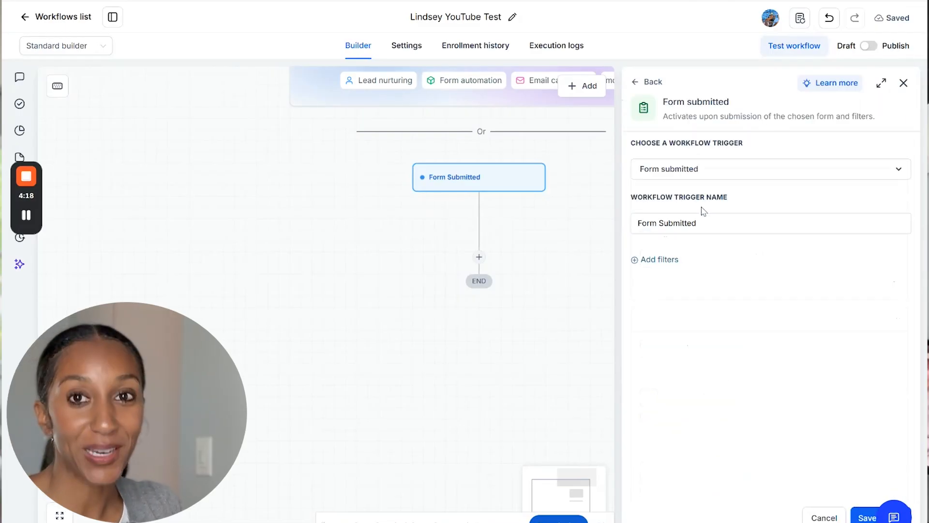
click(659, 262)
click(663, 283)
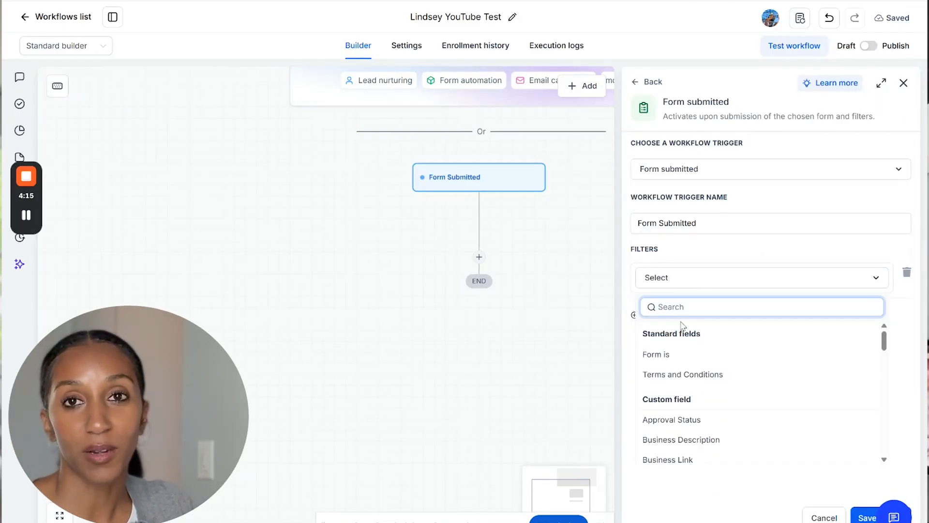
click(654, 354)
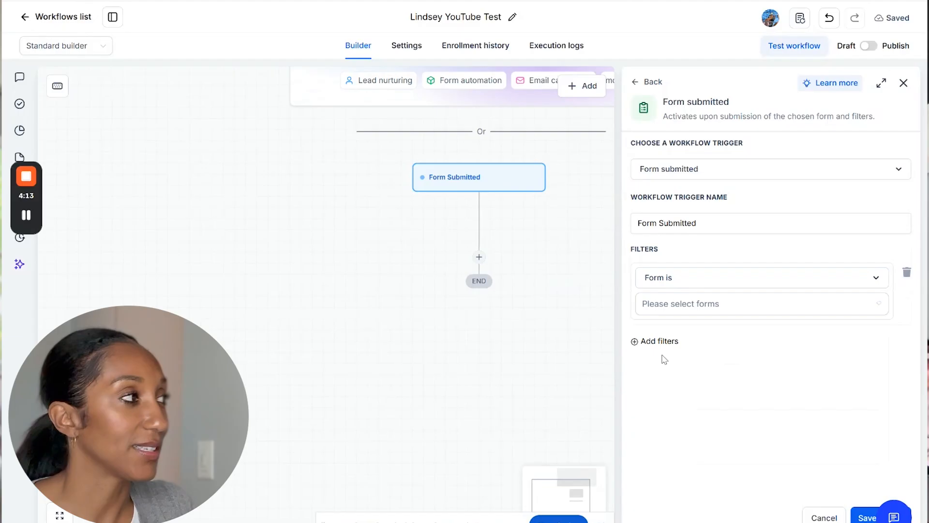
click(681, 306)
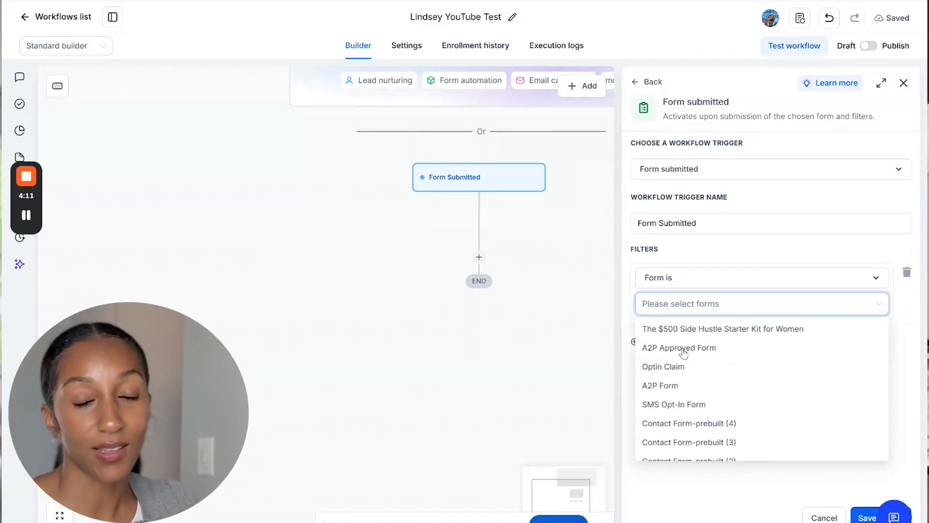
click(692, 424)
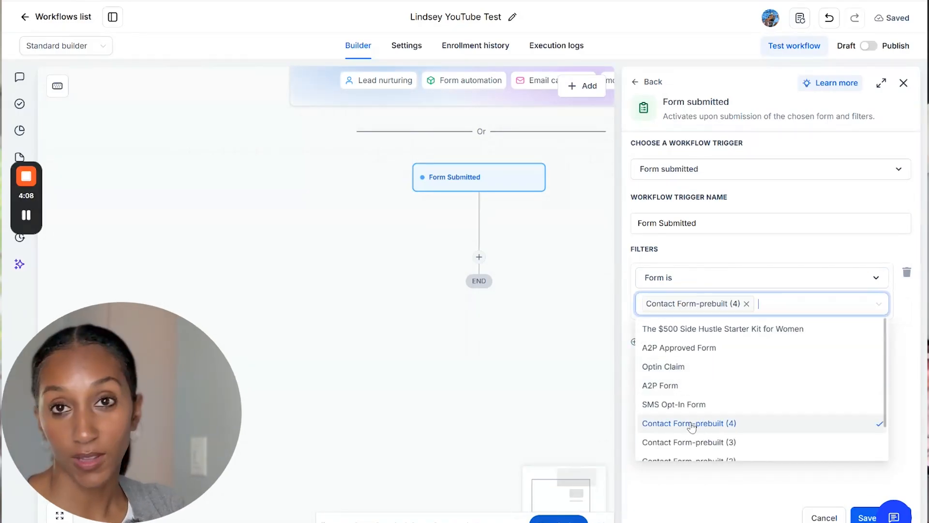
click(719, 485)
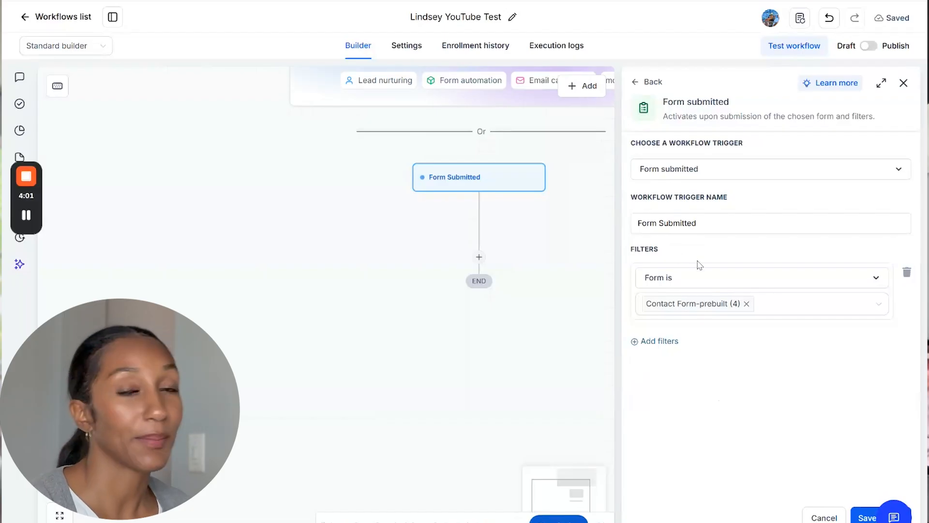
click(864, 517)
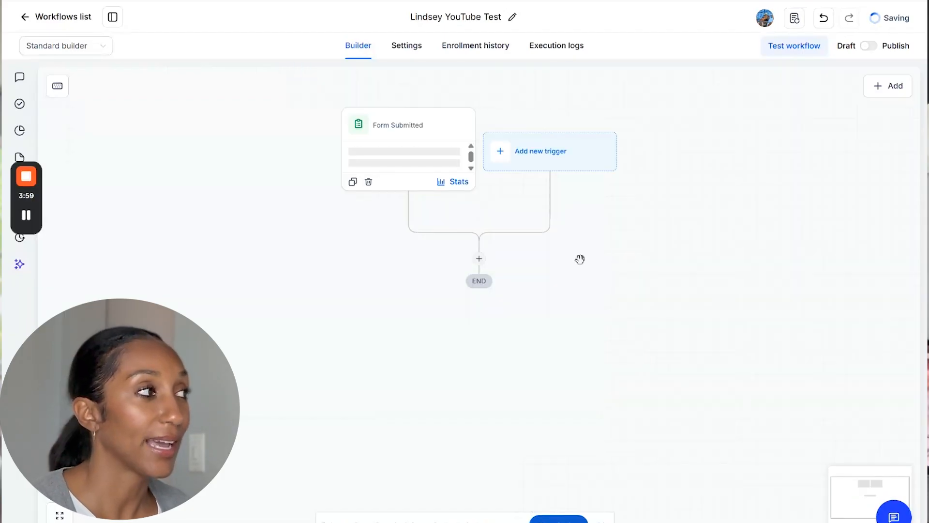
- Add an Add contact tag action below the trigger and name the action YouTube Test
click(479, 259)
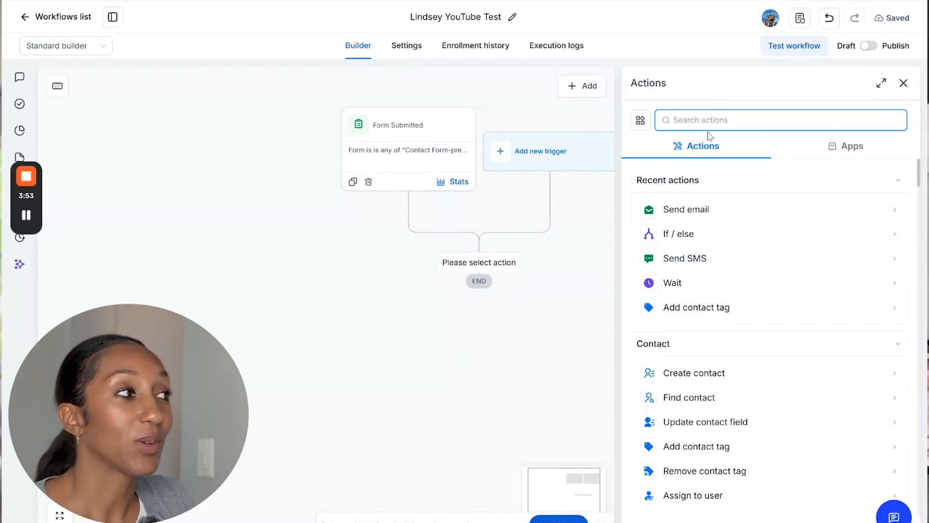
click(672, 314)
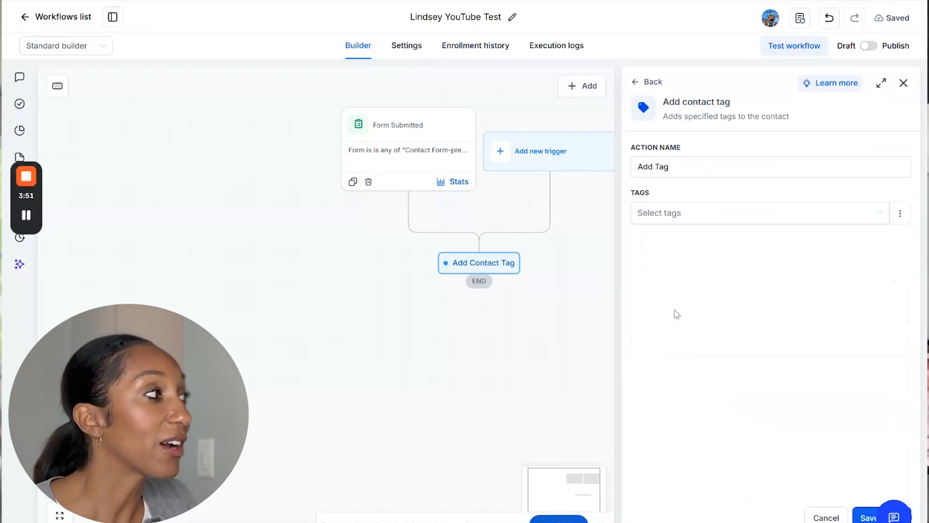
click(676, 163)
key(ctrl+a)
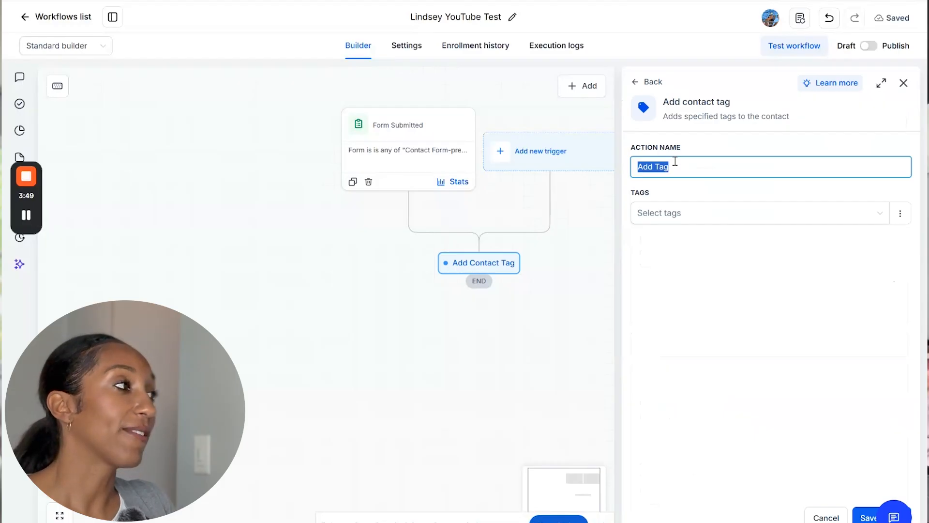
text(YouTube Test)
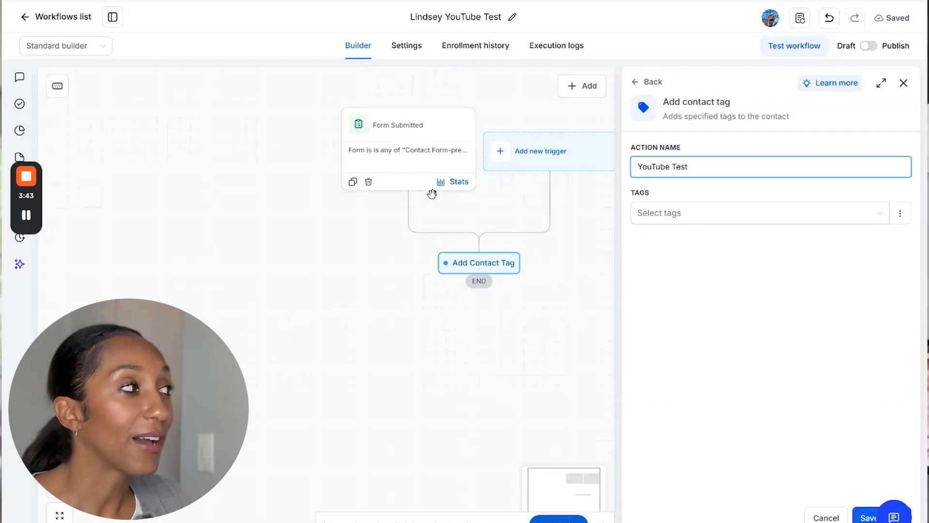
click(864, 515)
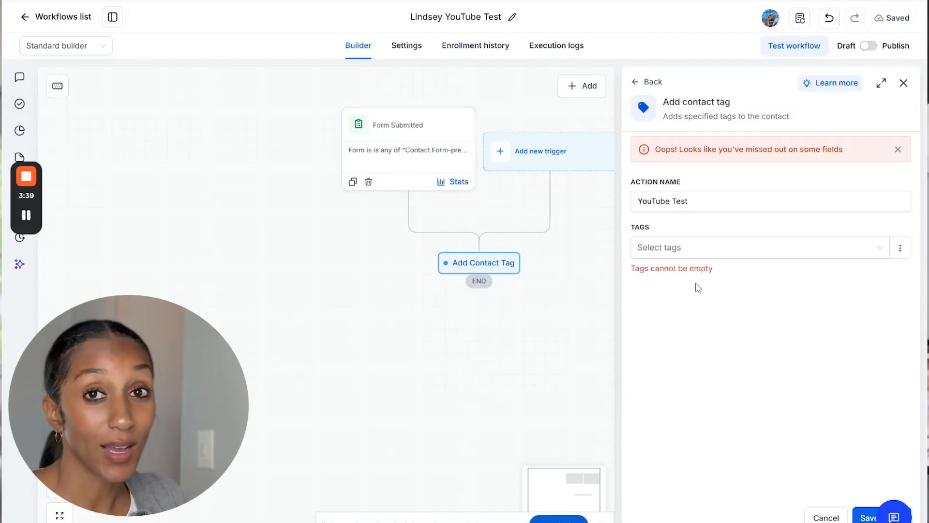
- Assign the existing tag "youtube test" to the contact tag action and save it
click(682, 249)
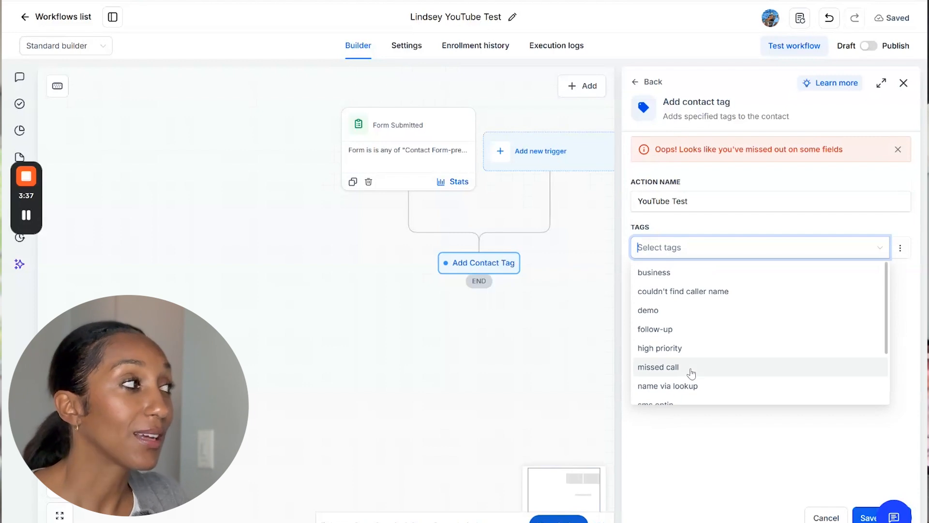
text(you)
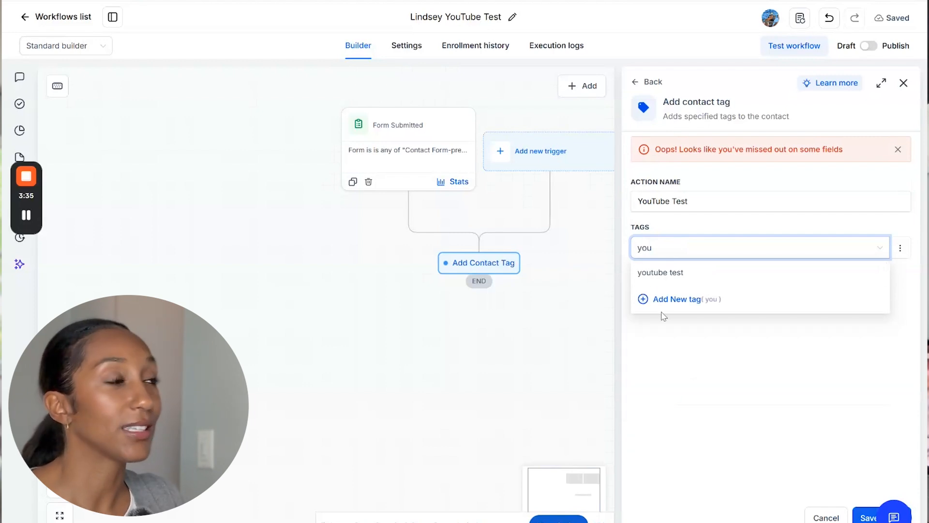
click(666, 271)
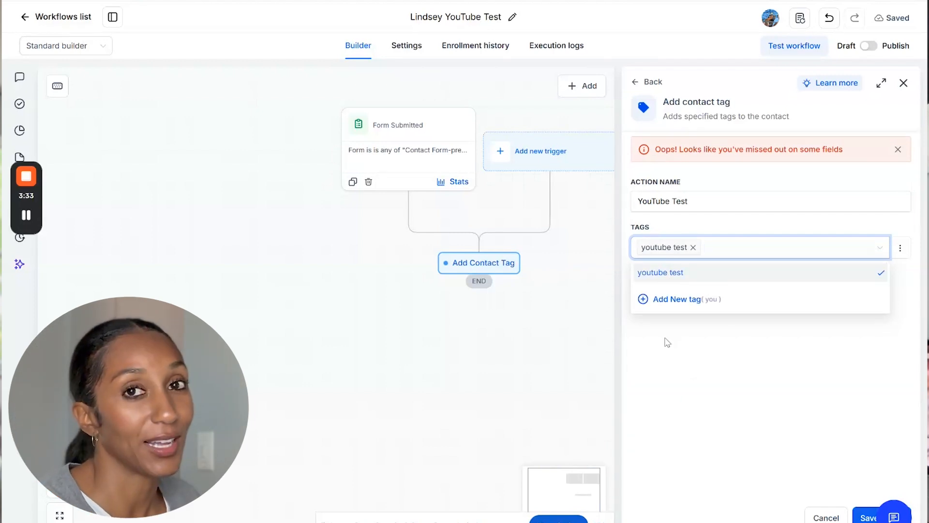
click(656, 273)
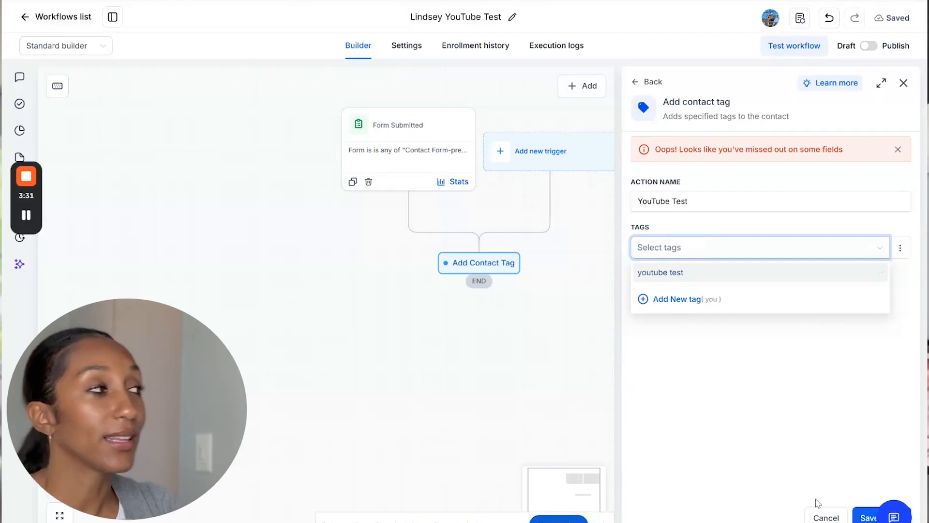
click(657, 274)
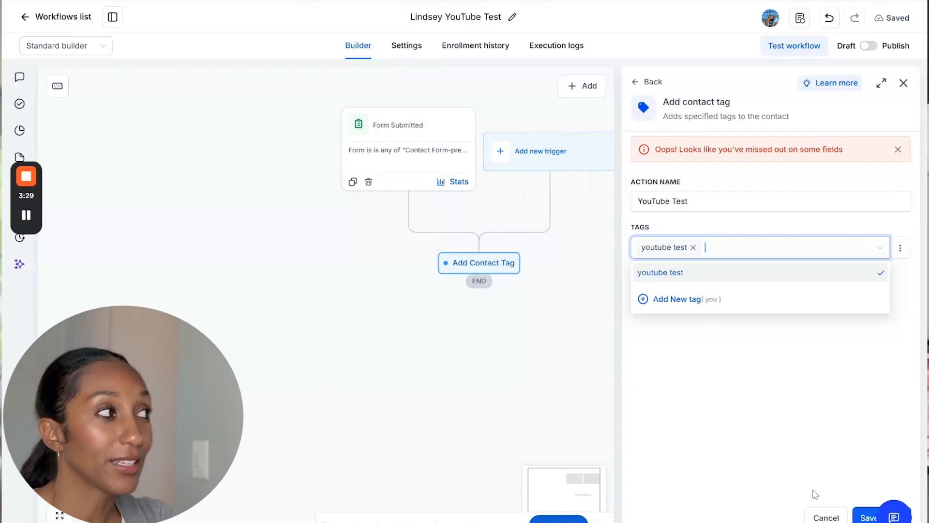
click(857, 518)
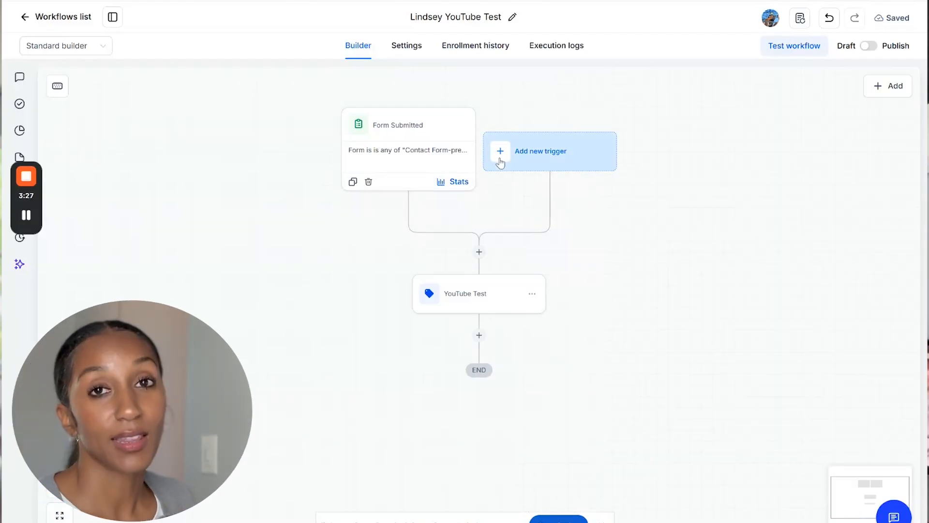
- Add a Send email action after the tag action and fill in the sender's name and email address
click(479, 335)
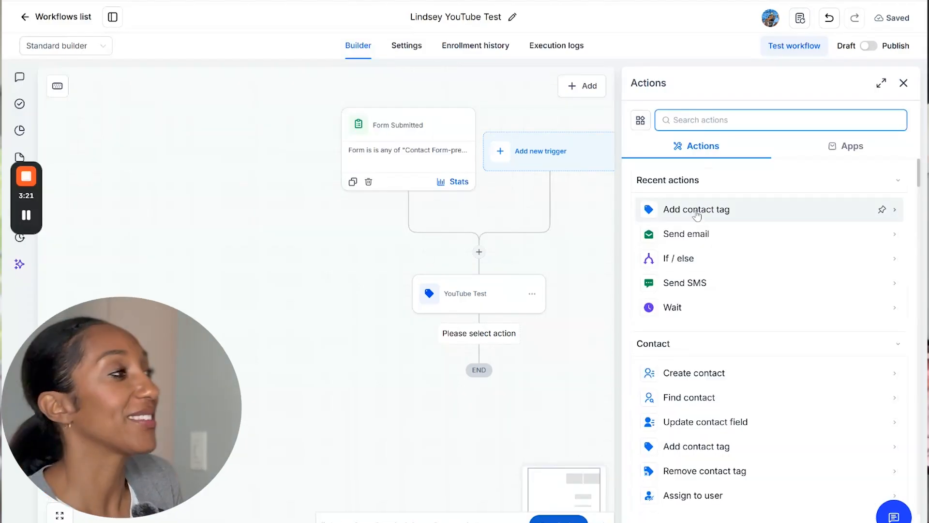
click(696, 242)
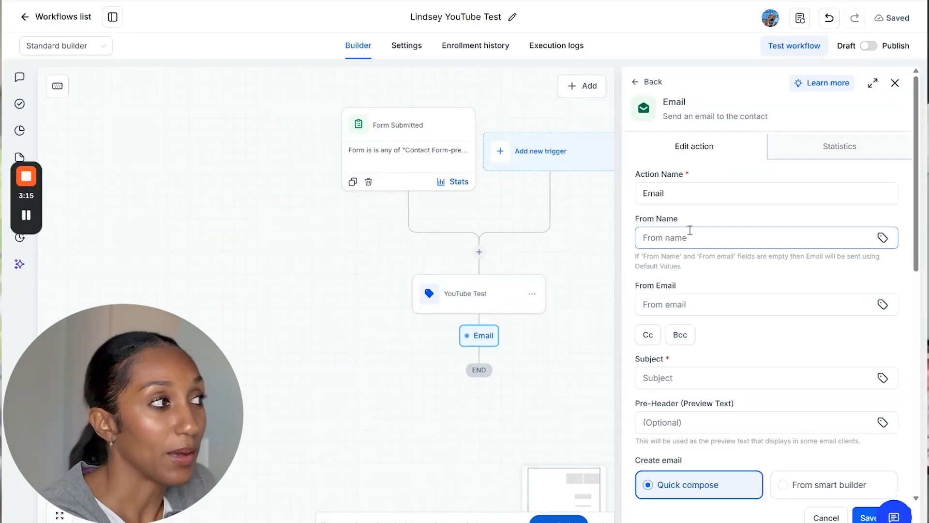
click(682, 238)
text(Lindsey)
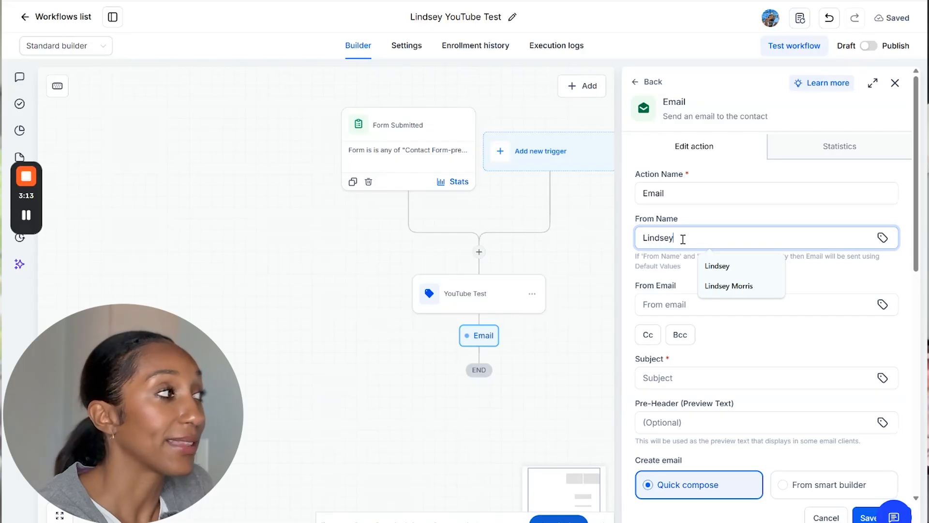
click(672, 304)
click(746, 333)
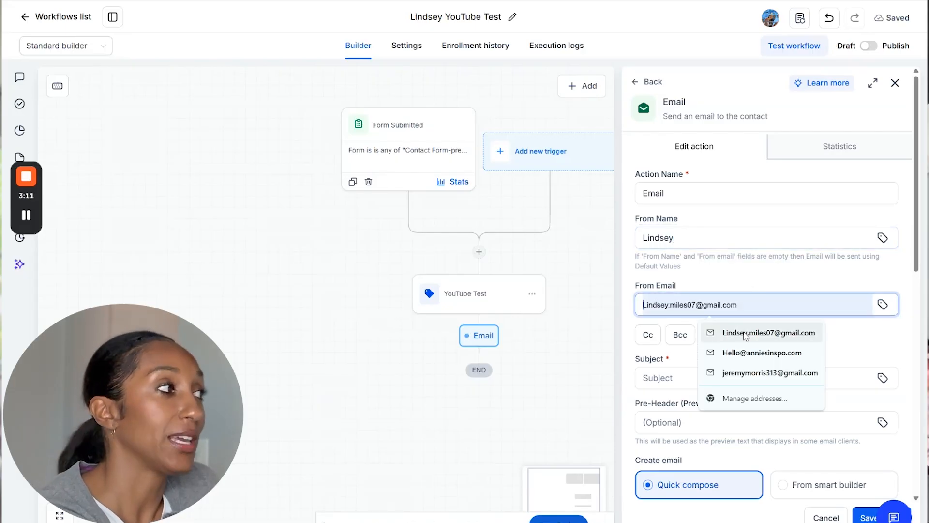
- Give the email the subject "YouTube" and the message body "Test"
scroll(734, 342, down, 2)
click(678, 305)
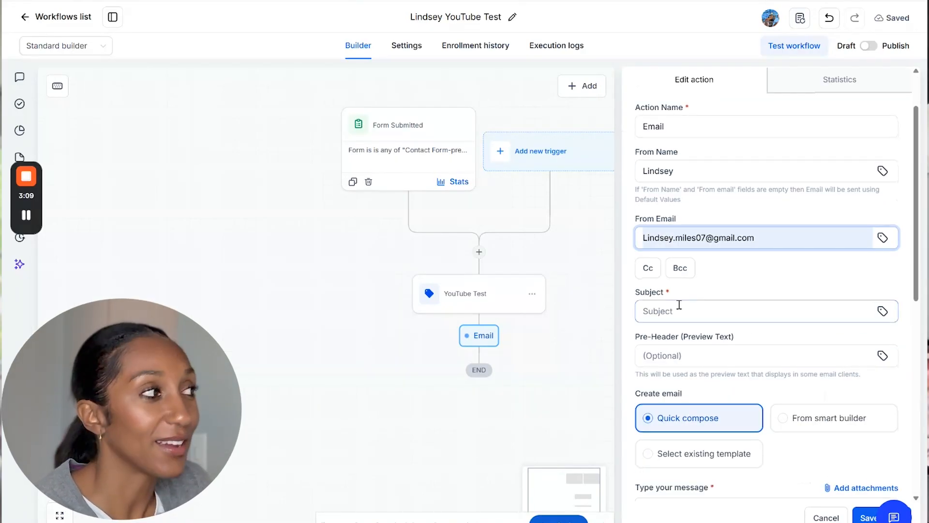
text(YouTube)
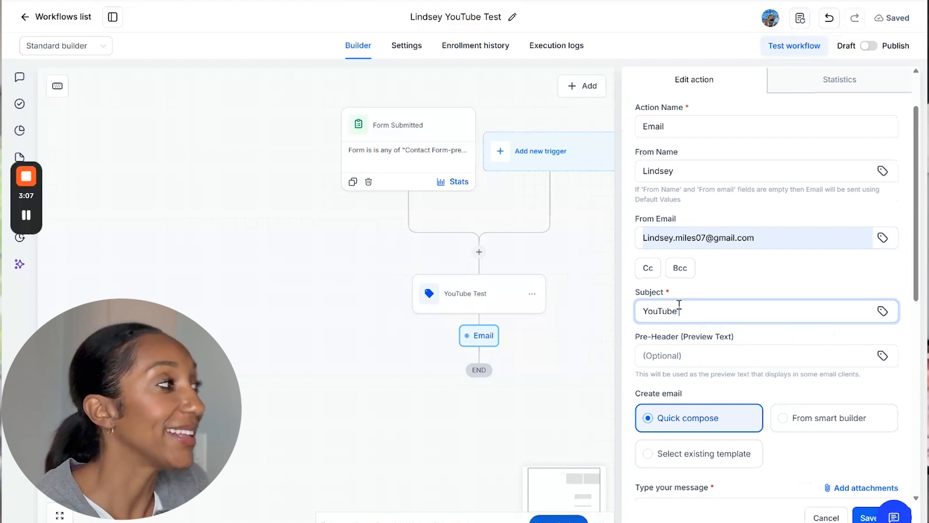
scroll(697, 443, down, 3)
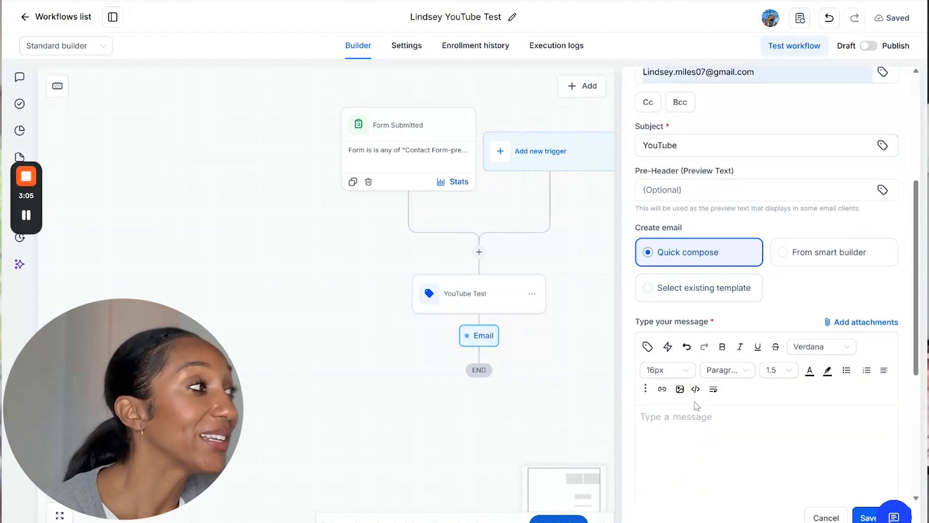
text(Test)
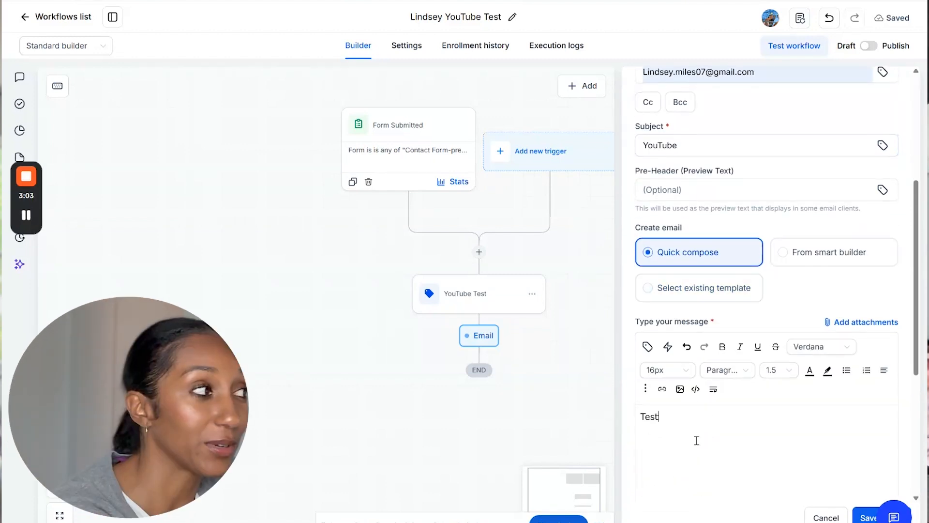
- Turn on click tracking for the email and save the email action
scroll(697, 441, down, 5)
click(645, 322)
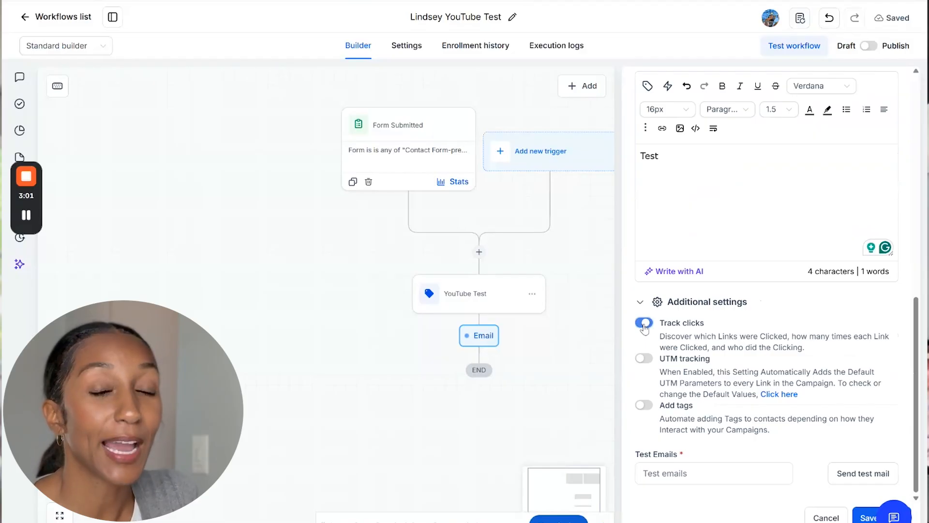
click(858, 517)
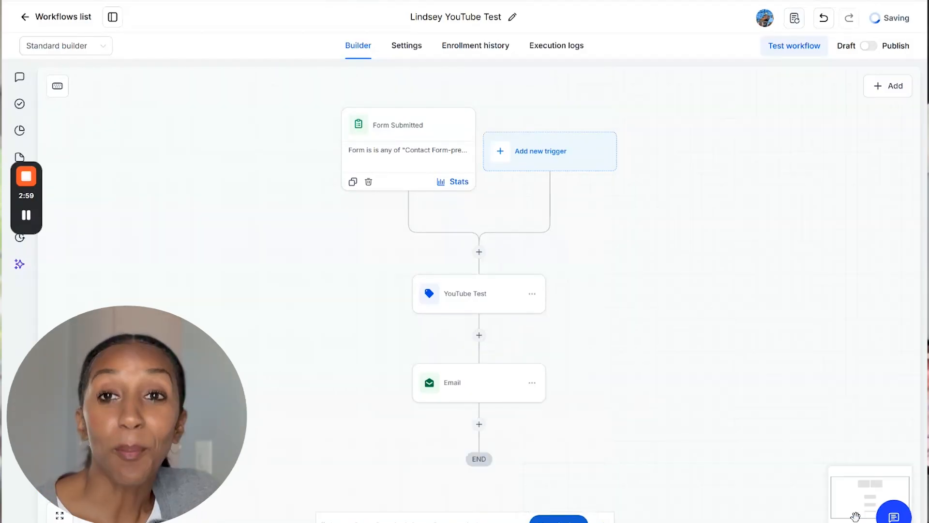
- Add a Wait action after the email that holds until the contact replies to the Email step, and save it
click(479, 425)
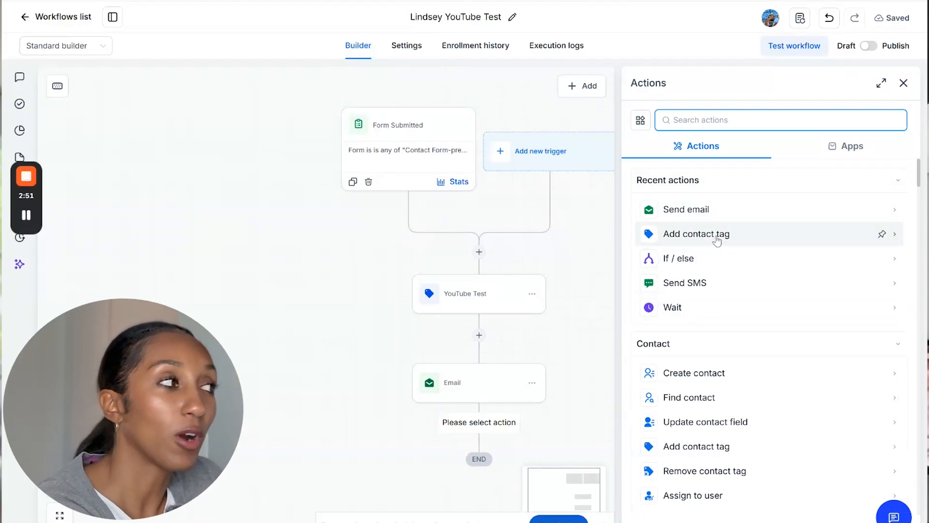
click(675, 312)
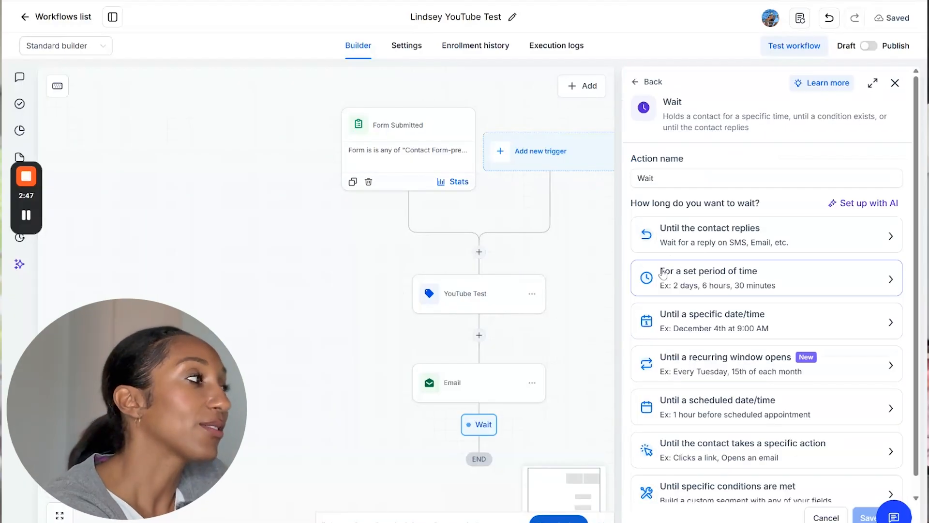
click(693, 229)
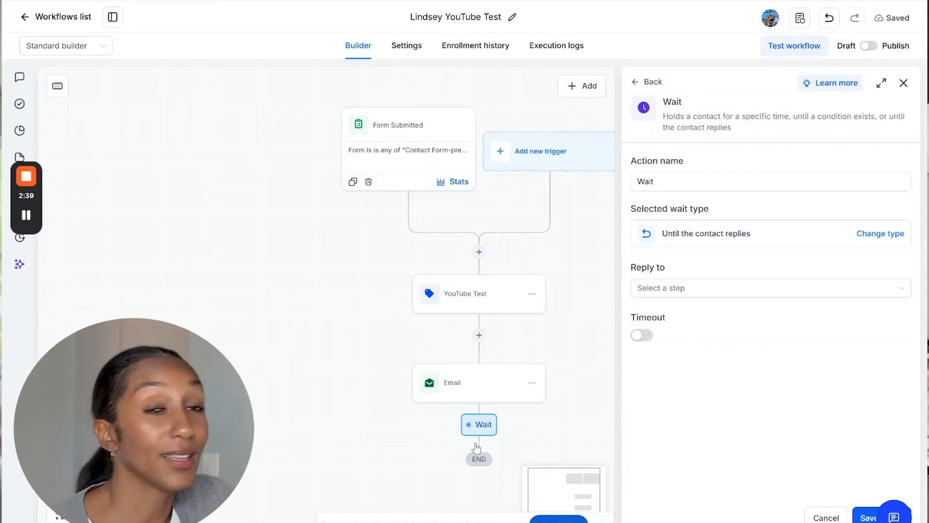
click(645, 288)
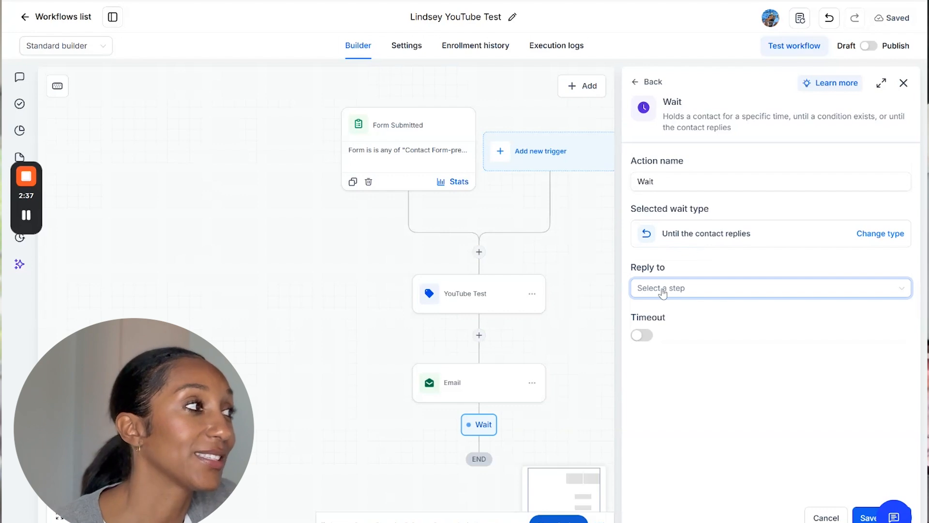
click(650, 312)
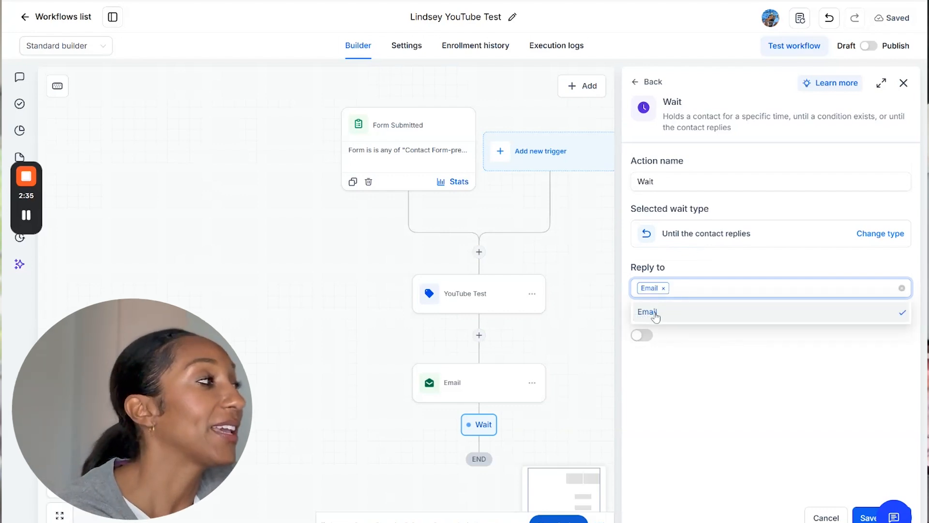
click(687, 369)
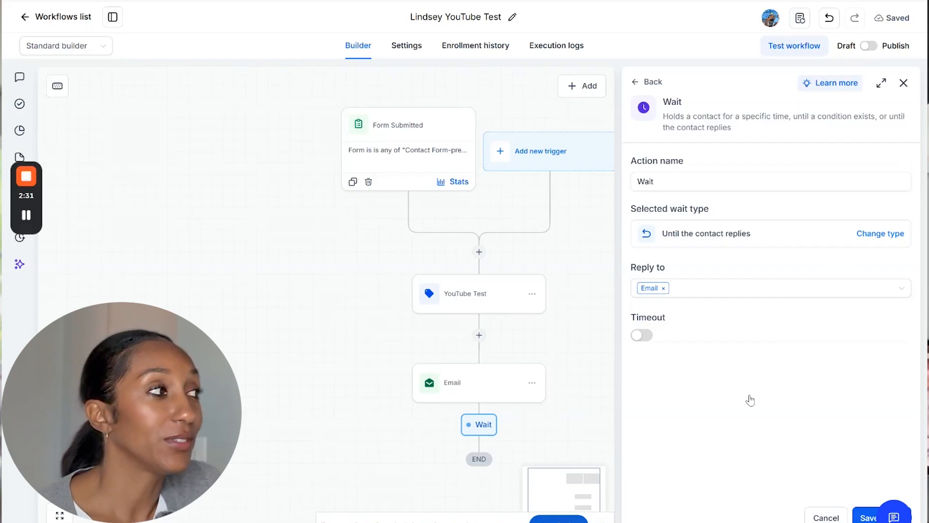
- Turn on the Wait action's timeout, set it to 1 day, and save the action
click(473, 481)
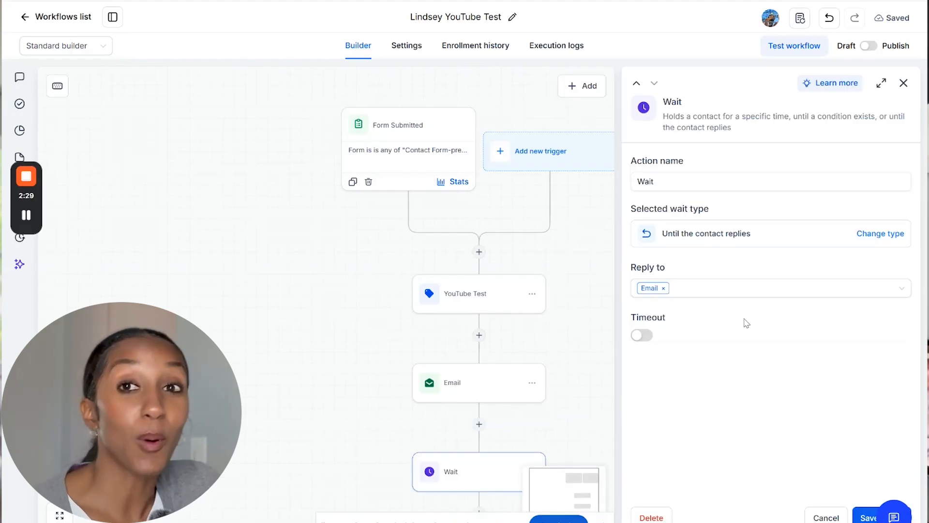
click(642, 336)
click(653, 359)
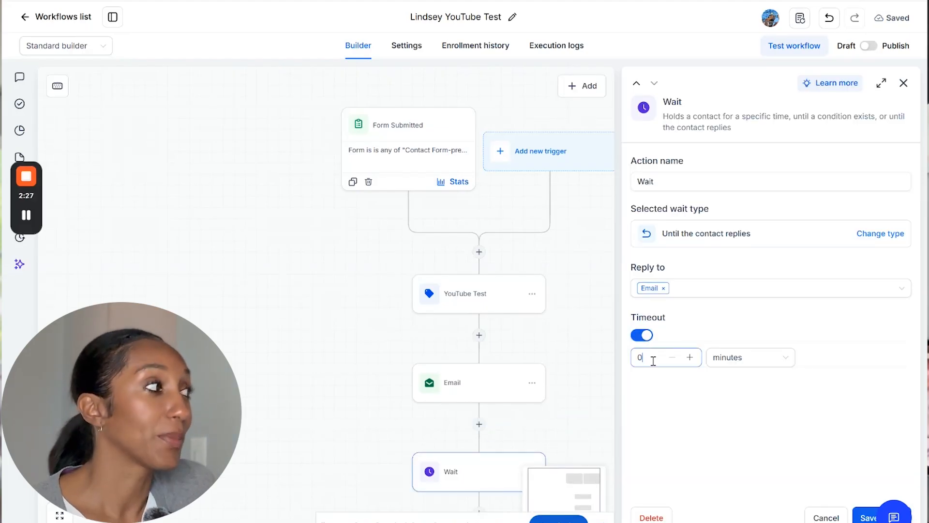
double_click(653, 360)
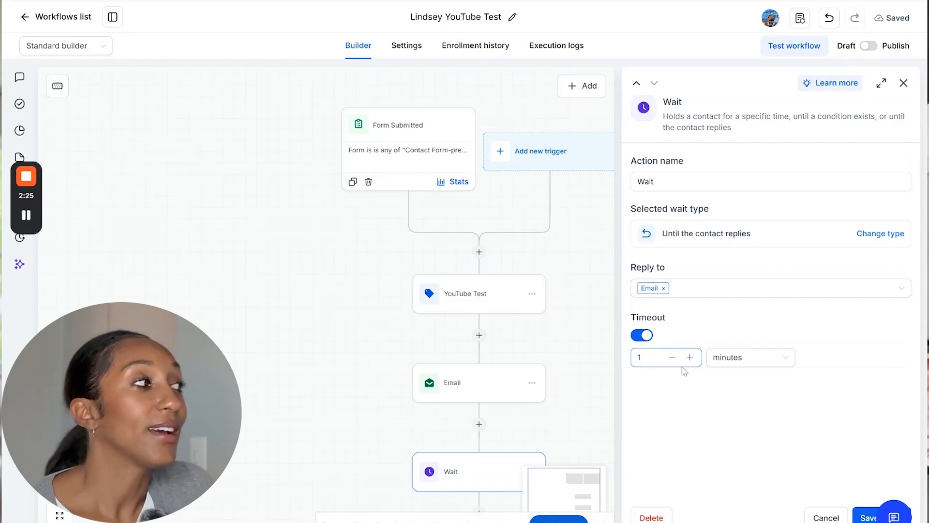
click(728, 358)
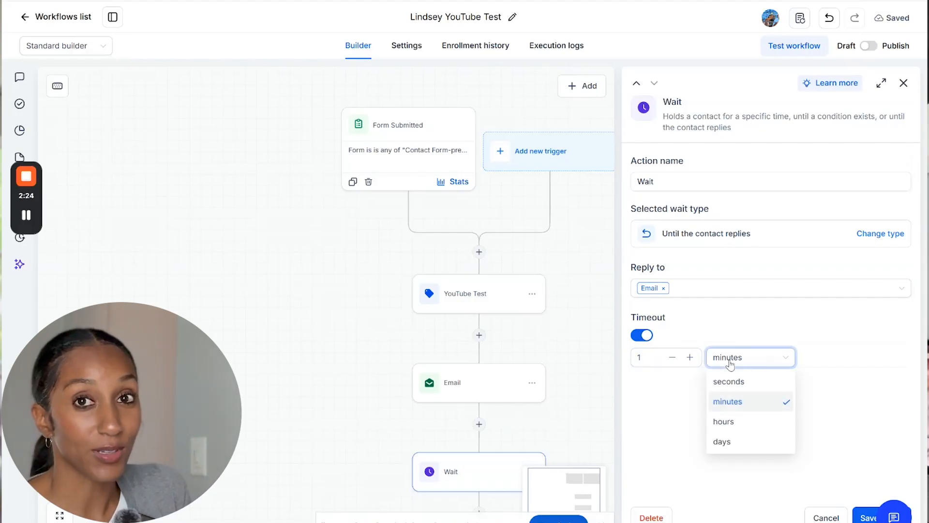
click(737, 448)
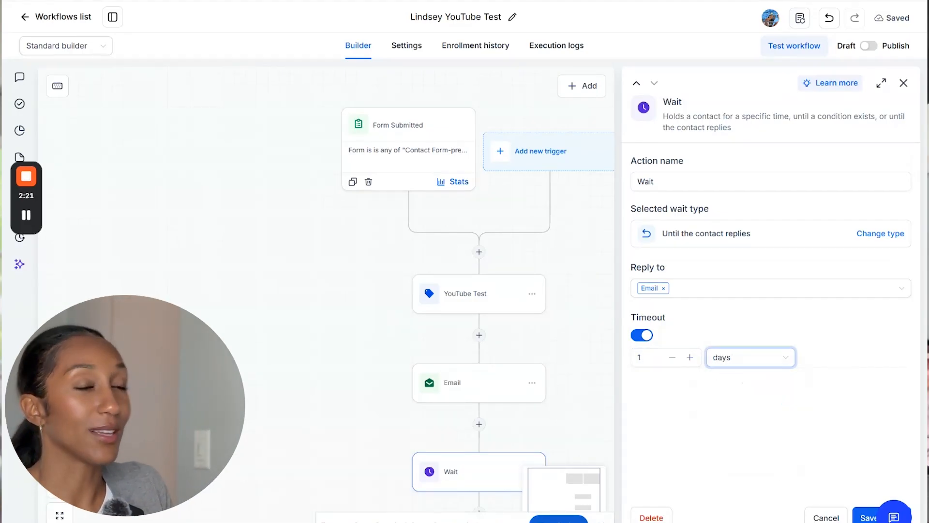
click(864, 517)
- Add a Send internal notification action under the Time out branch of the Wait action
drag(629, 431, 649, 137)
drag(657, 206, 661, 158)
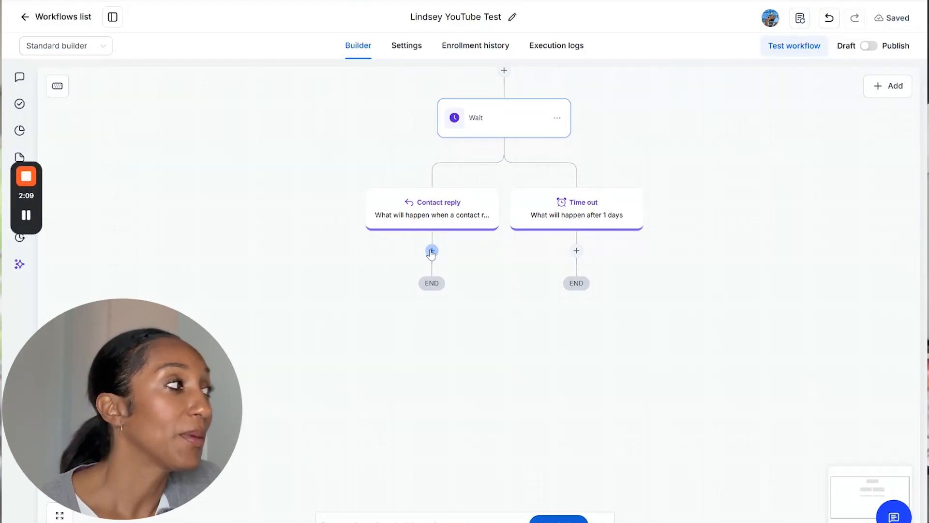
scroll(661, 143, up, 5)
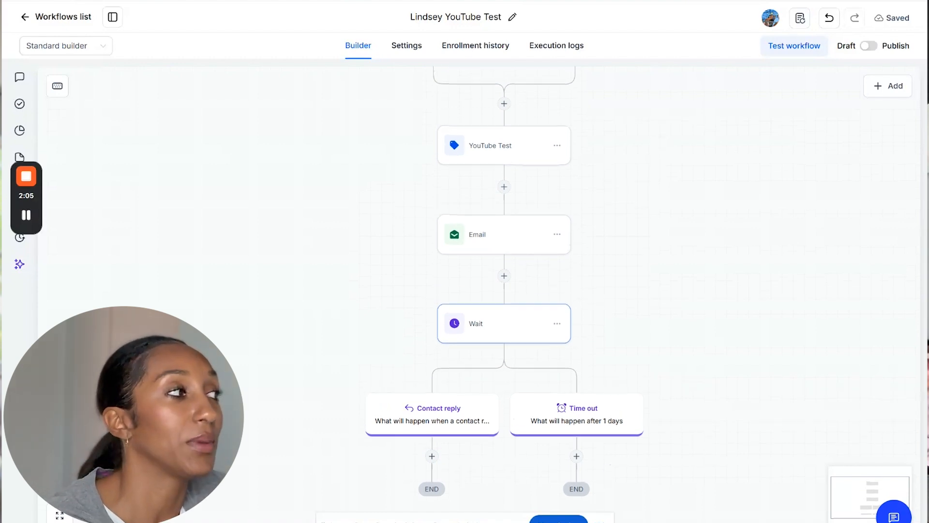
mouse_move(576, 520)
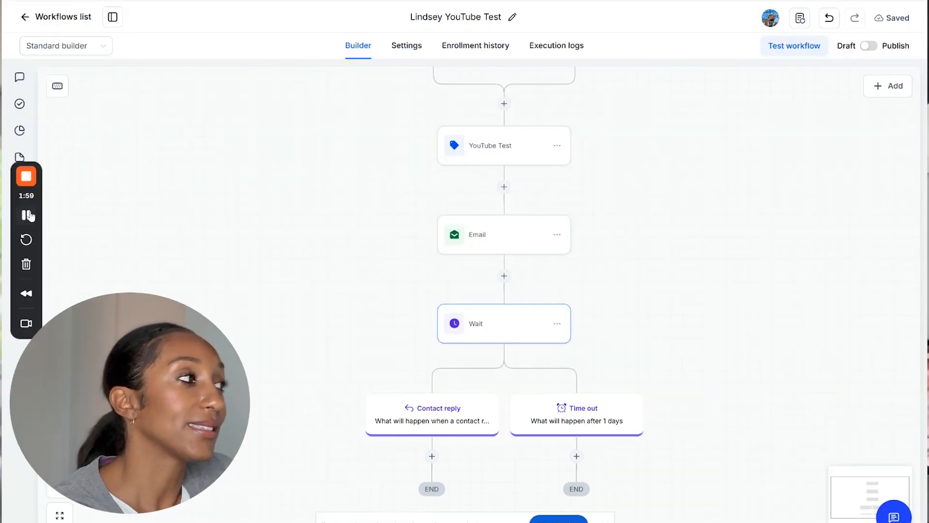
scroll(572, 411, down, 2)
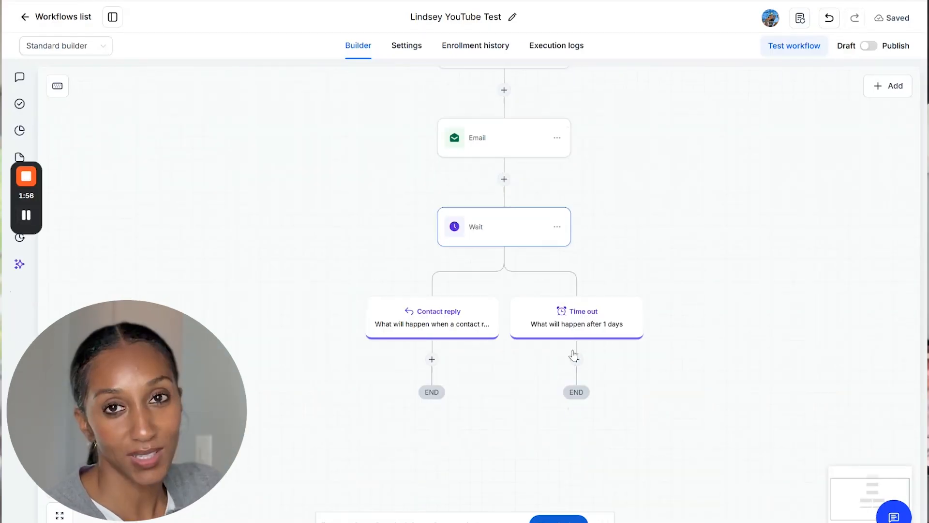
click(577, 360)
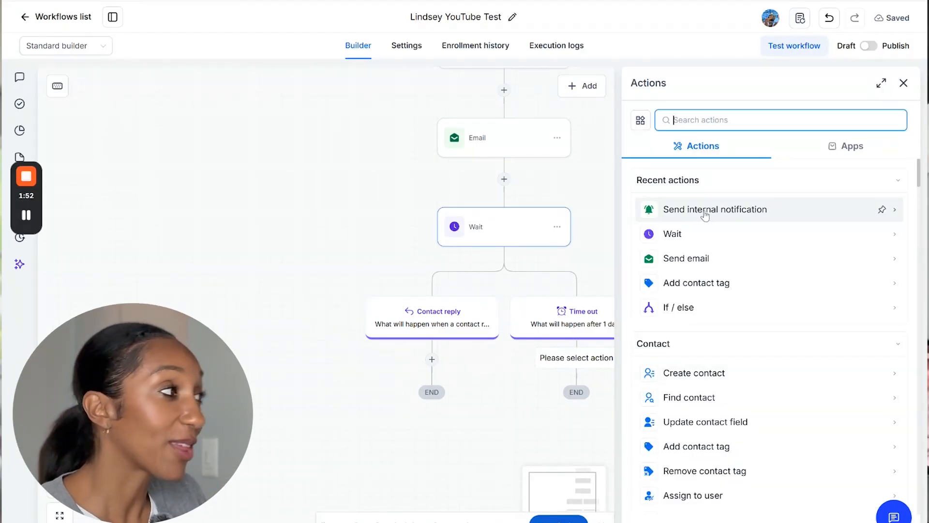
text(inter)
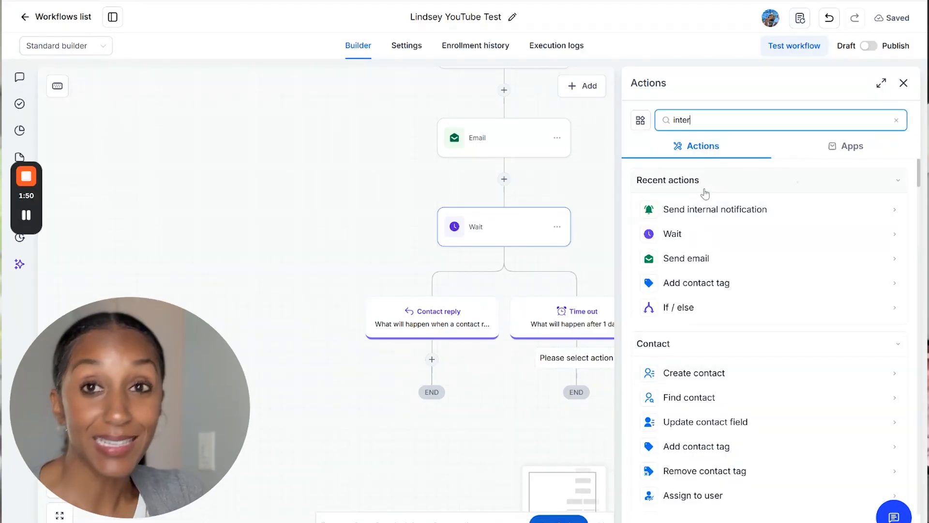
click(701, 210)
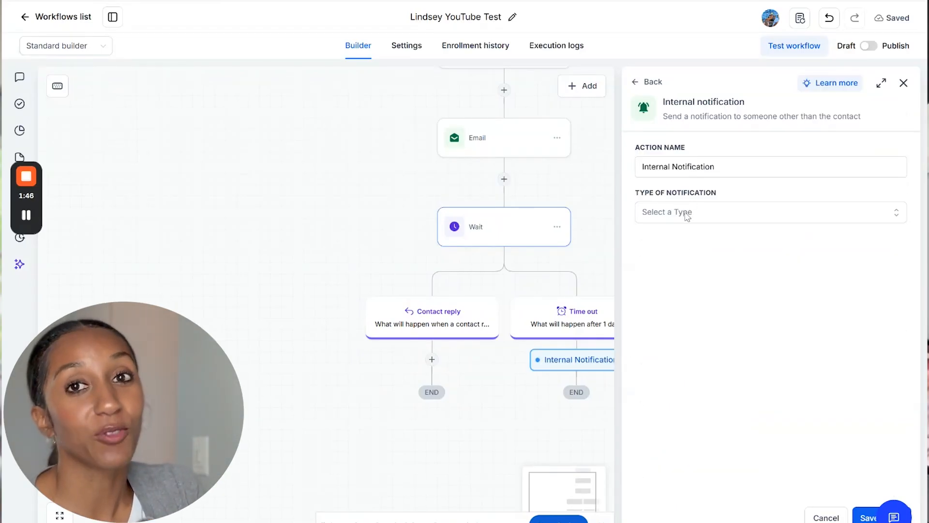
- Set the internal notification's type to Email and fill in the sender's name
click(687, 213)
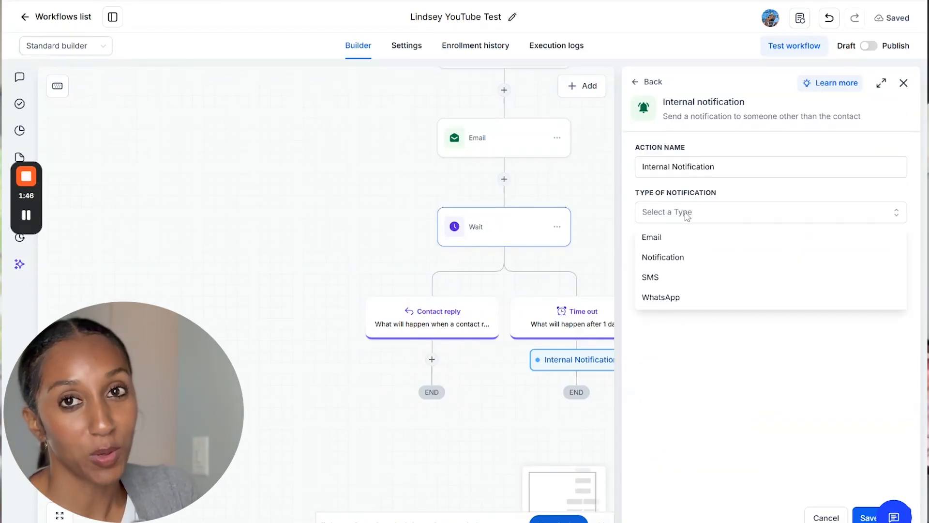
click(671, 242)
click(672, 286)
text(L)
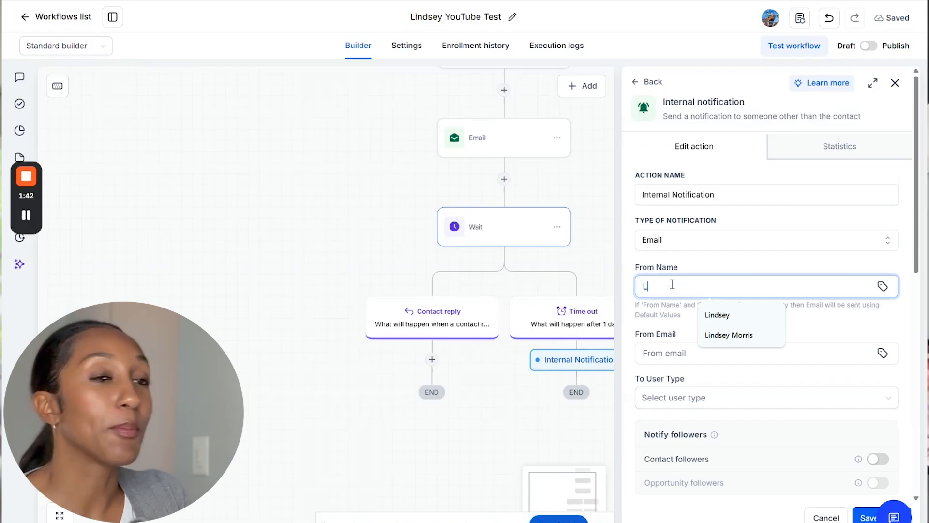
text(indsey's t)
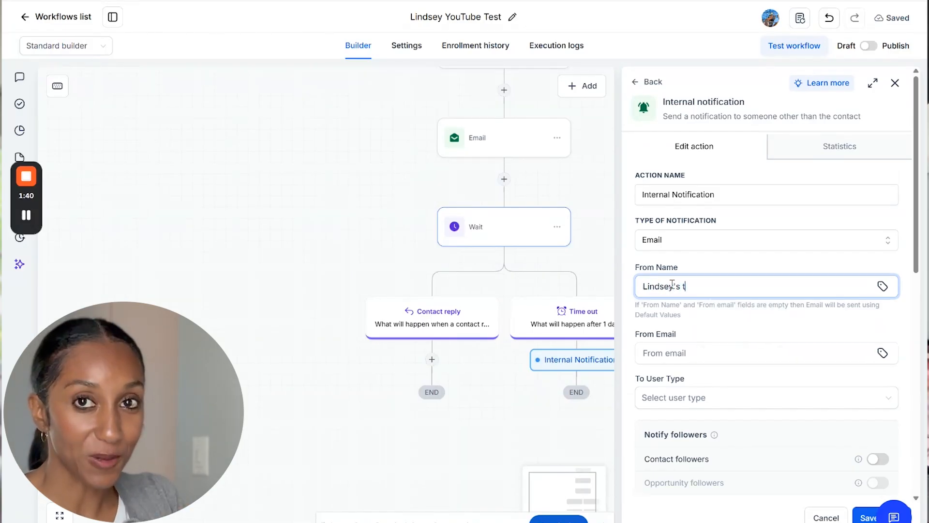
text(est)
- Fill in the notification's sender email address and make the assigned owners its recipients
click(684, 353)
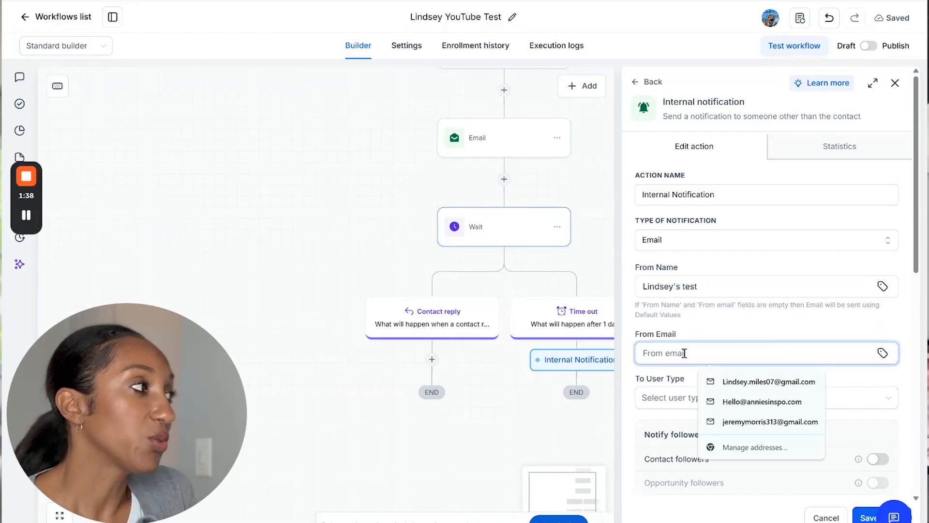
click(716, 382)
click(706, 398)
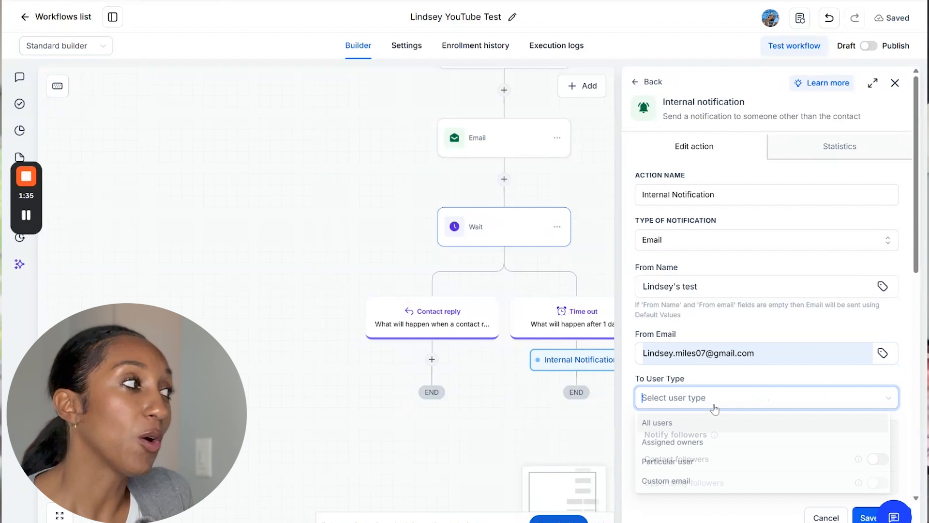
click(687, 453)
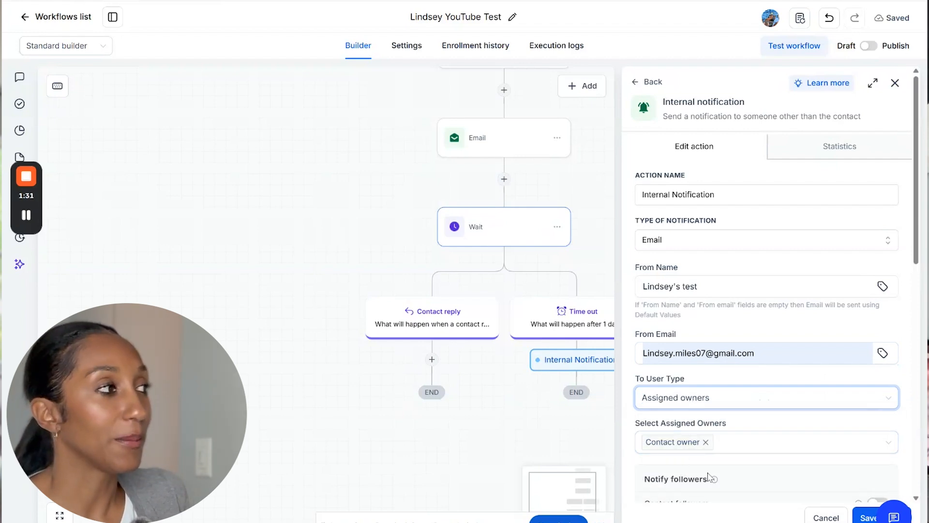
- Give the notification the subject "Email sent 1 day ago" and a message body beginning with "Good"
scroll(707, 476, down, 3)
scroll(697, 397, down, 2)
click(685, 378)
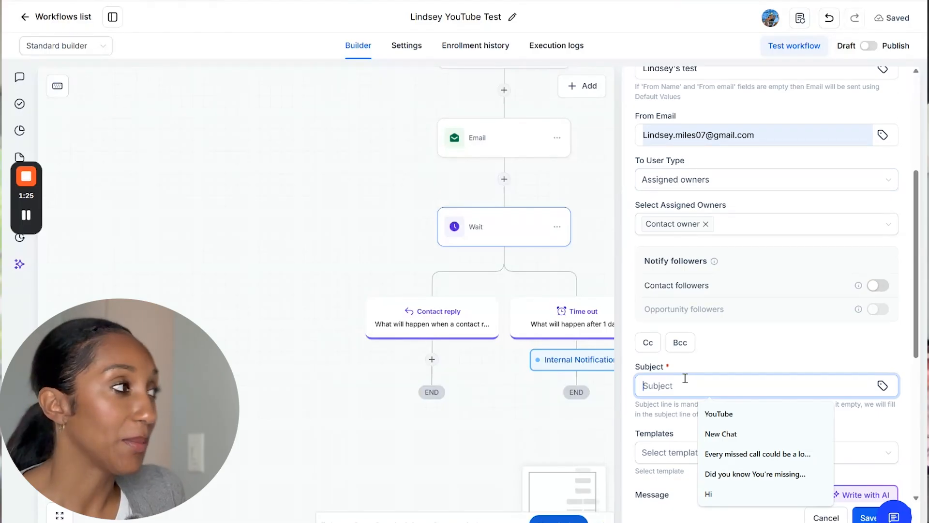
text(Email sent)
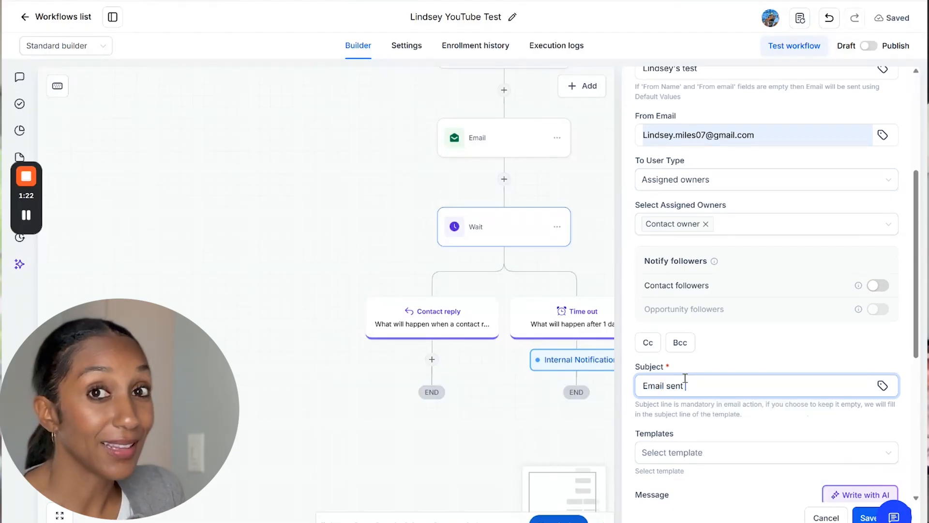
text( 1 day ago)
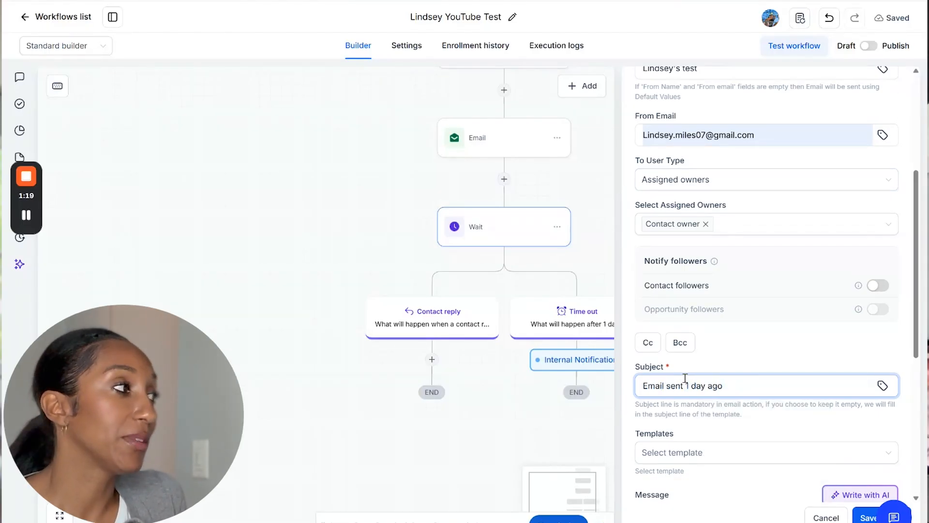
scroll(685, 378, down, 3)
click(733, 508)
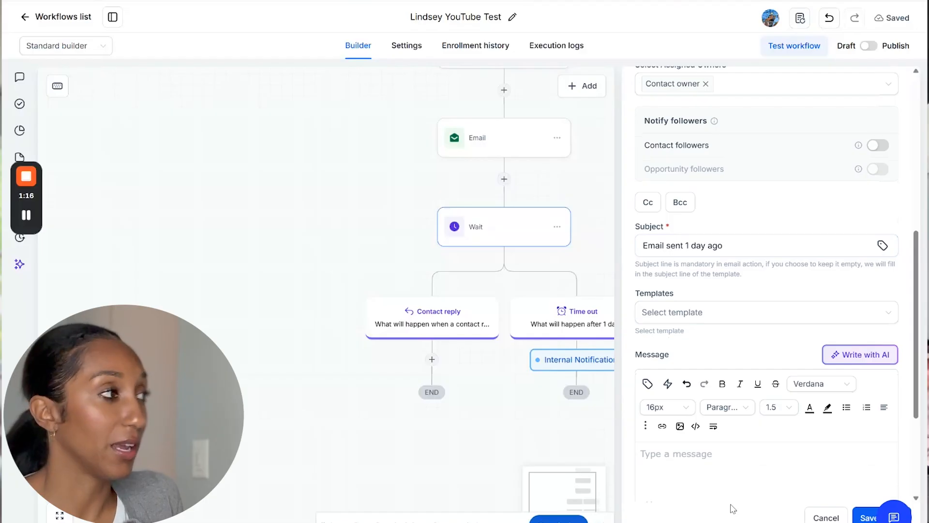
click(700, 454)
text(Good)
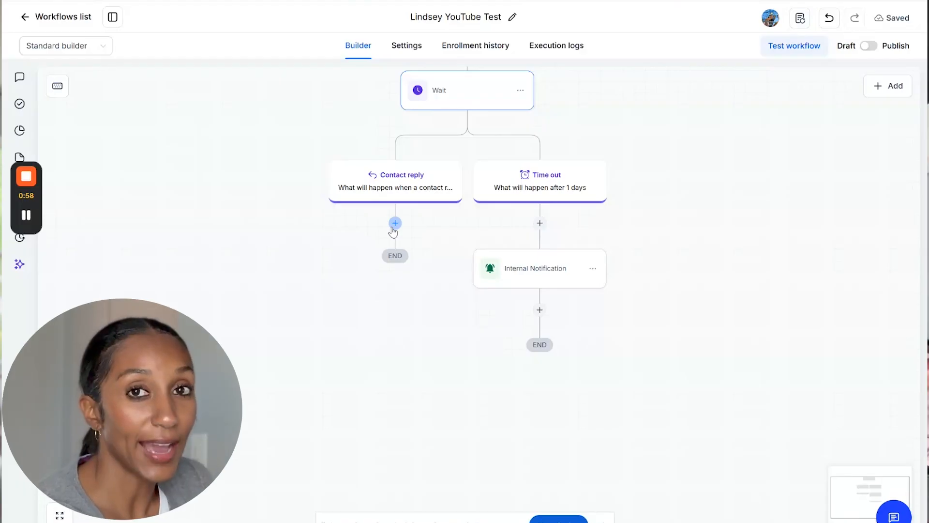
- Add an If / else action under the Contact reply branch of the Wait action
click(395, 223)
click(715, 121)
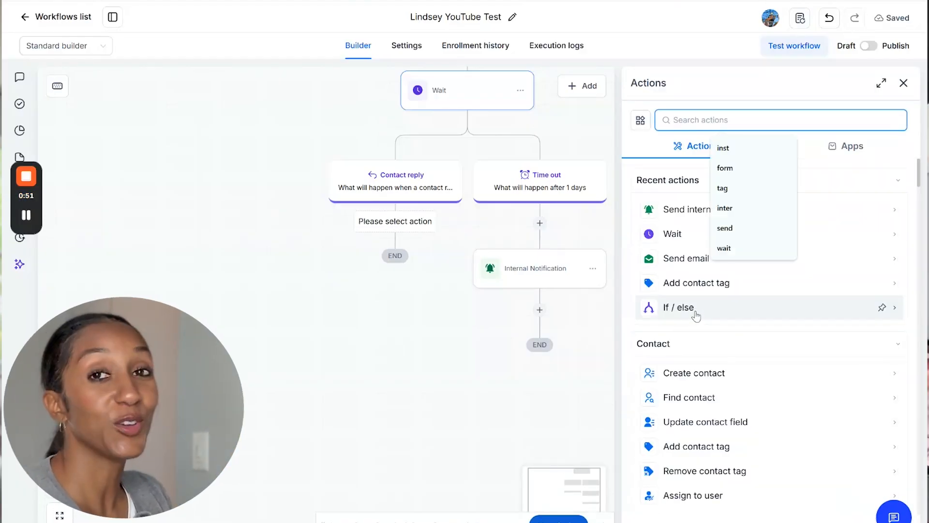
click(685, 308)
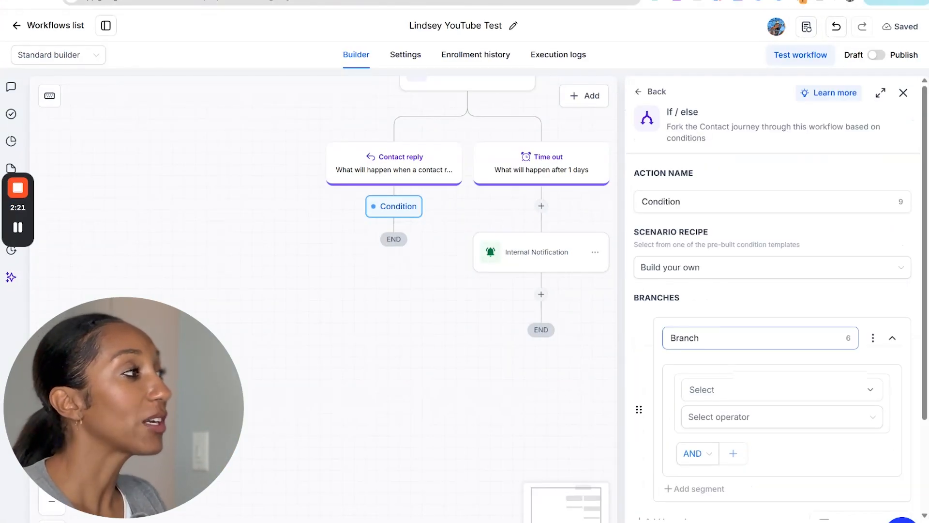
- Choose Contact replied as the condition field for the If / else action's first branch
click(726, 338)
scroll(726, 362, down, 2)
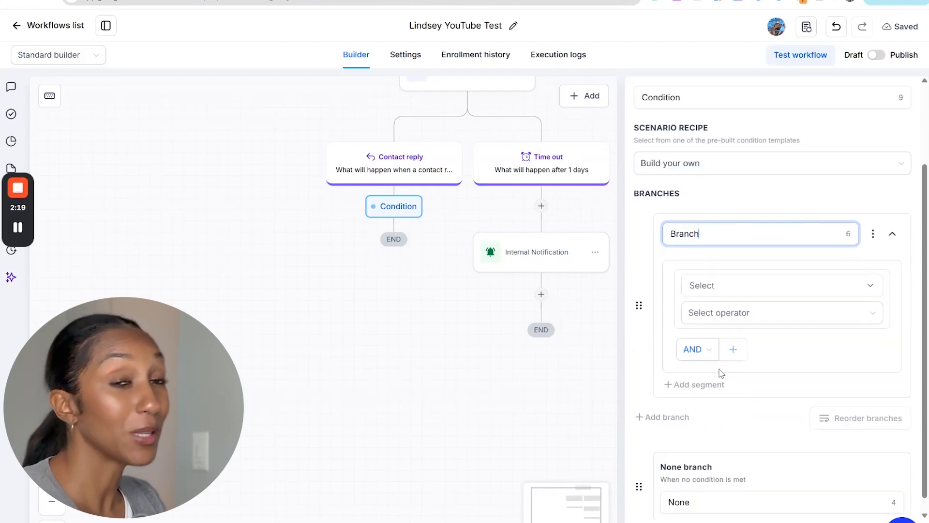
click(731, 288)
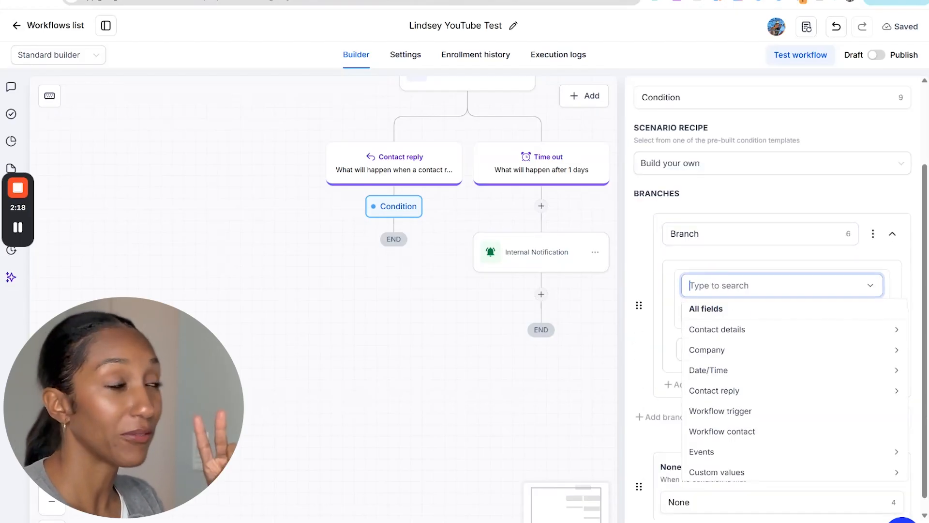
click(716, 390)
click(718, 331)
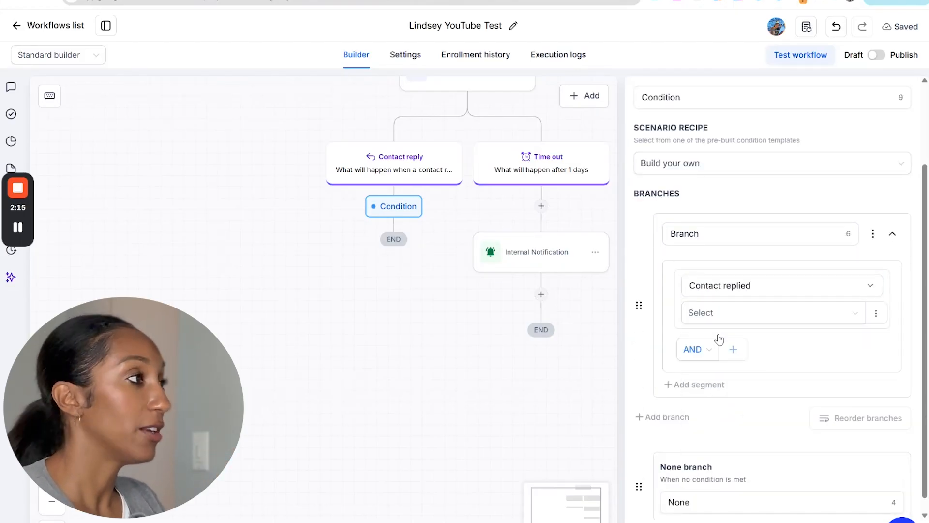
click(697, 349)
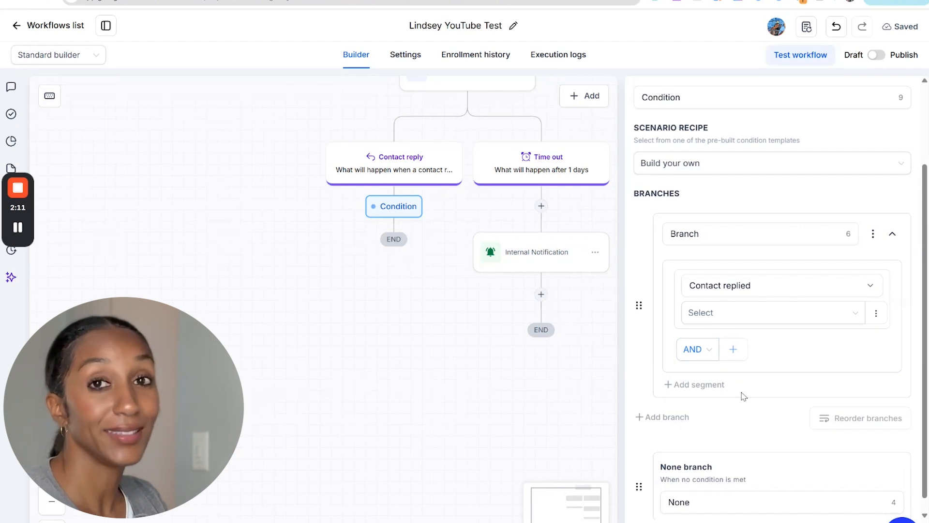
- Set the first branch's Contact replied condition to True
scroll(688, 411, down, 1)
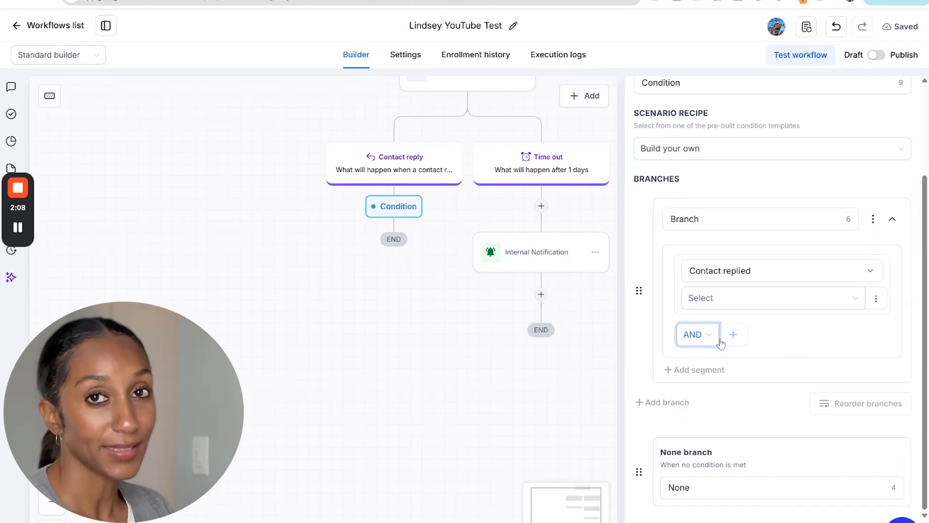
click(727, 304)
click(716, 324)
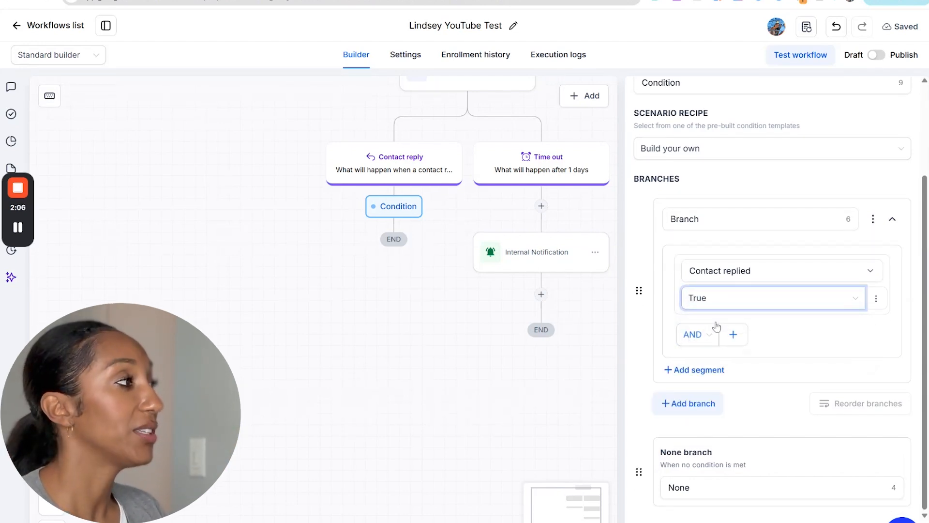
- Add a second branch with the condition Contact replied set to False and save the If / else action
click(671, 408)
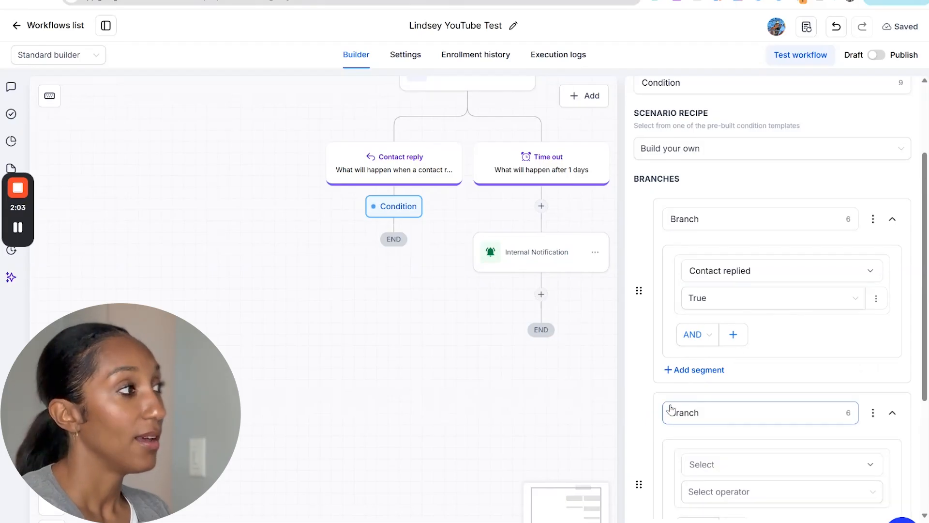
scroll(702, 409, down, 2)
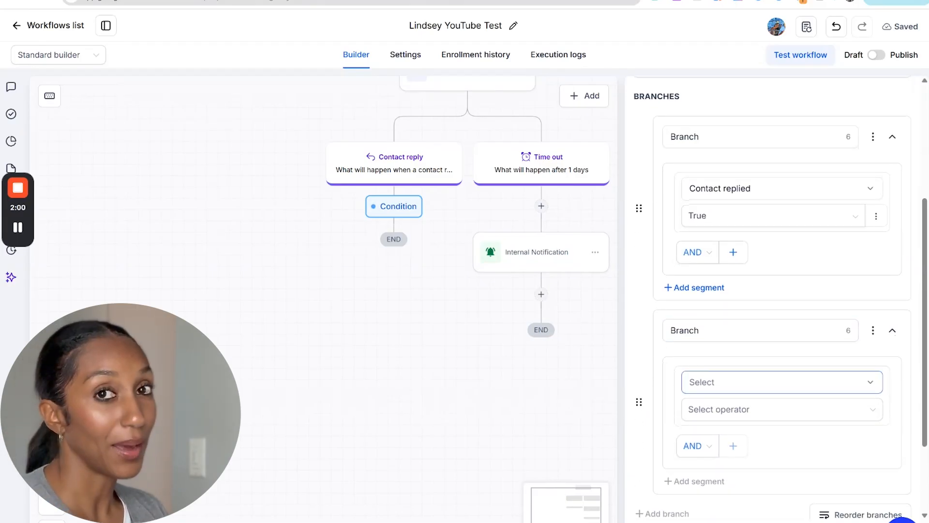
click(726, 382)
click(724, 280)
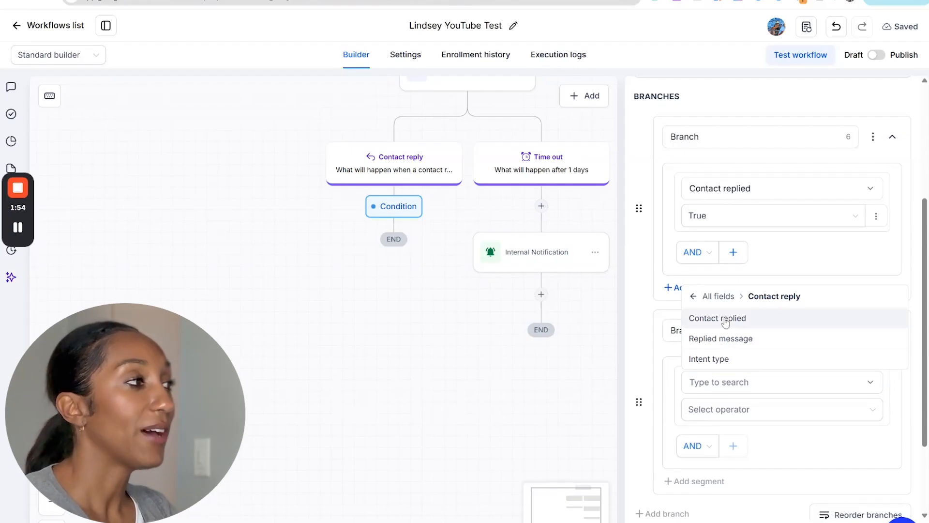
click(722, 320)
click(724, 413)
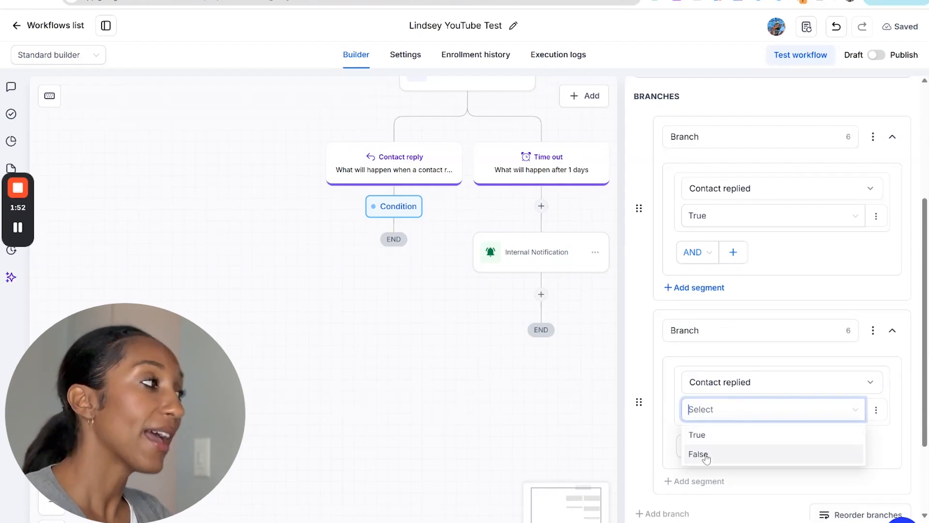
click(700, 453)
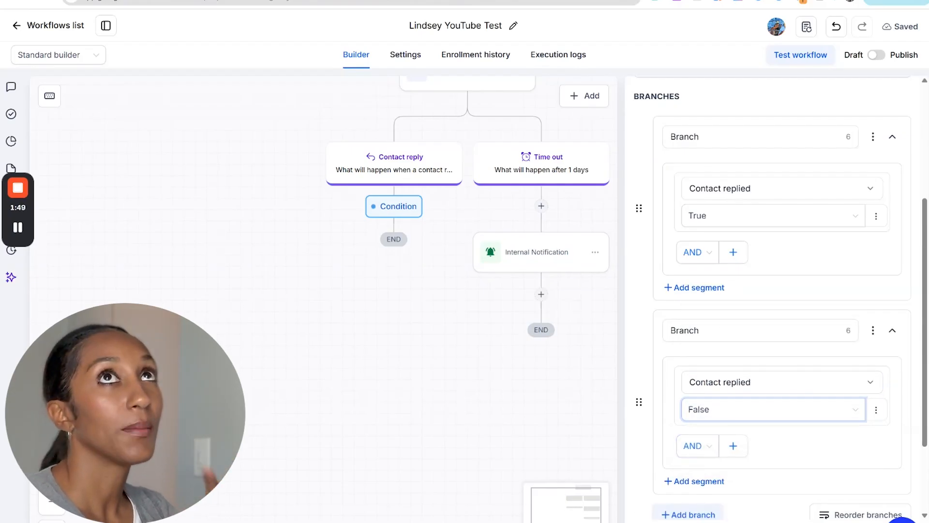
click(873, 521)
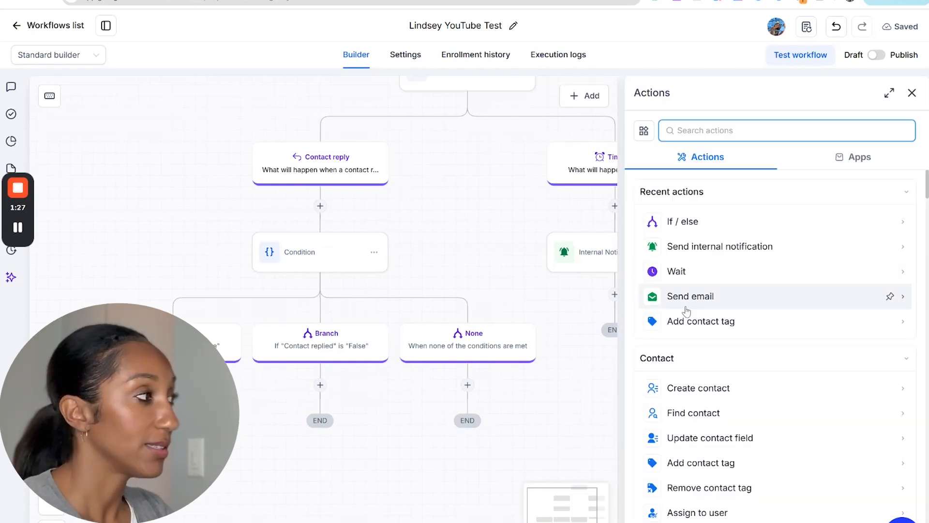
- Add a Send email action under the Contact replied True branch, using "Book a call" as both its action name and subject
click(677, 297)
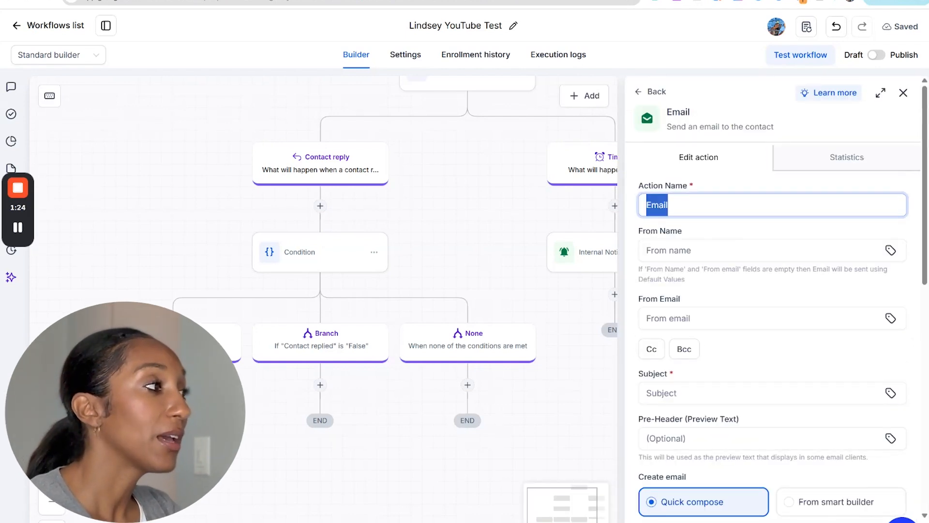
text(Book a)
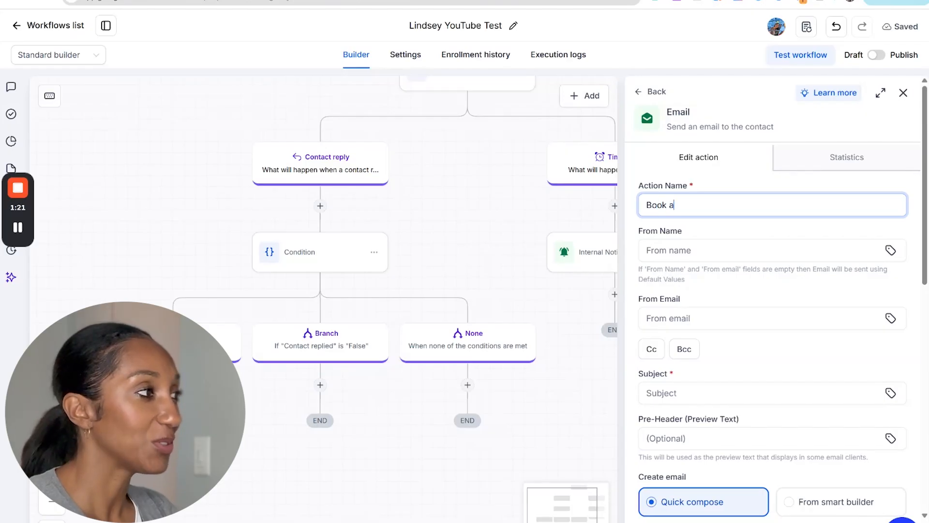
text( call)
key(ctrl+a)
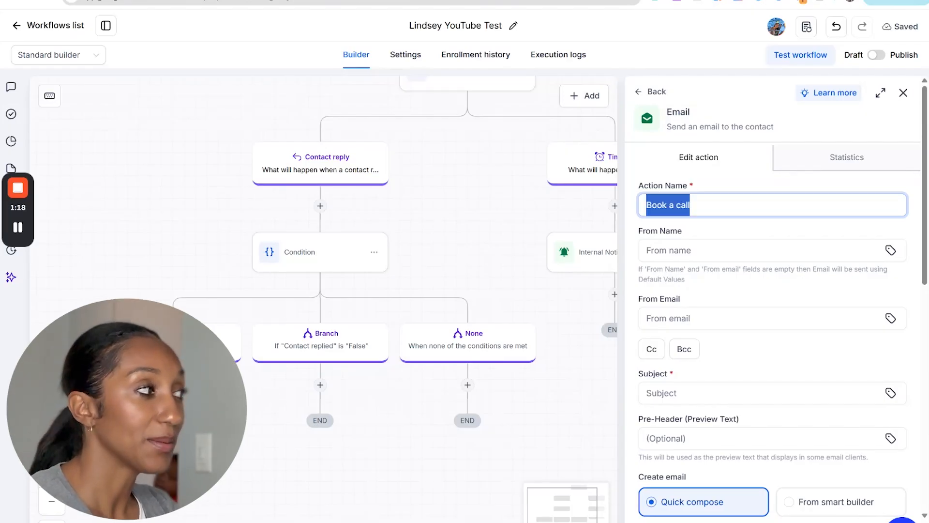
key(ctrl+c)
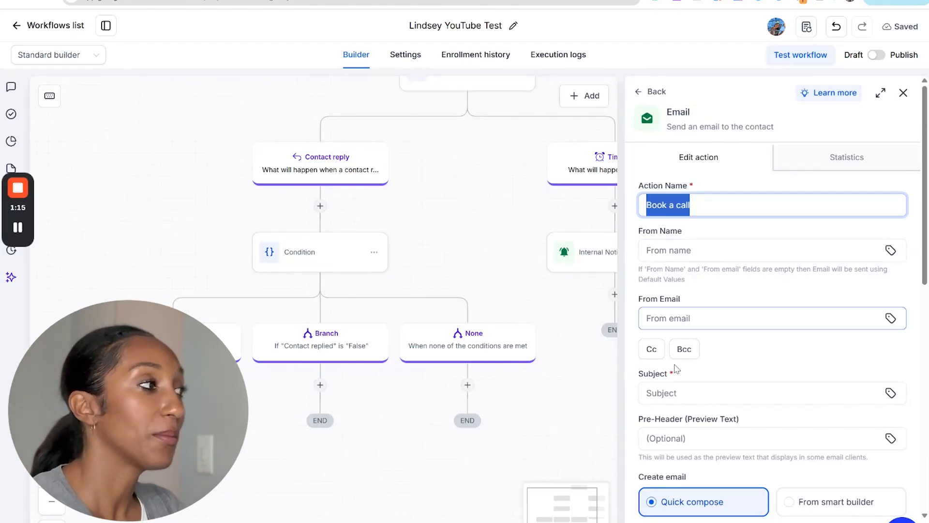
click(726, 392)
key(ctrl+v)
scroll(774, 339, down, 4)
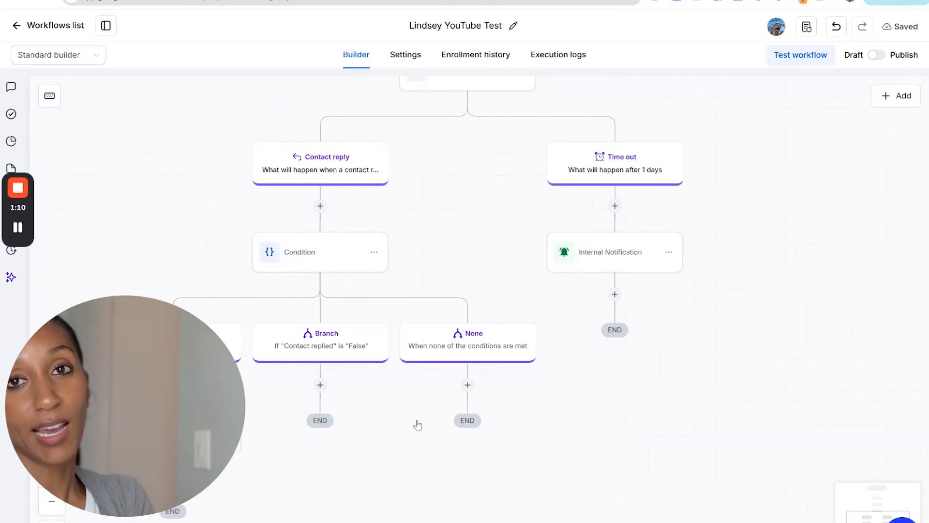
- Add an SMS action under the Contact replied False branch with the message "Reply here - you missed my email" and save it
scroll(320, 386, down, 3)
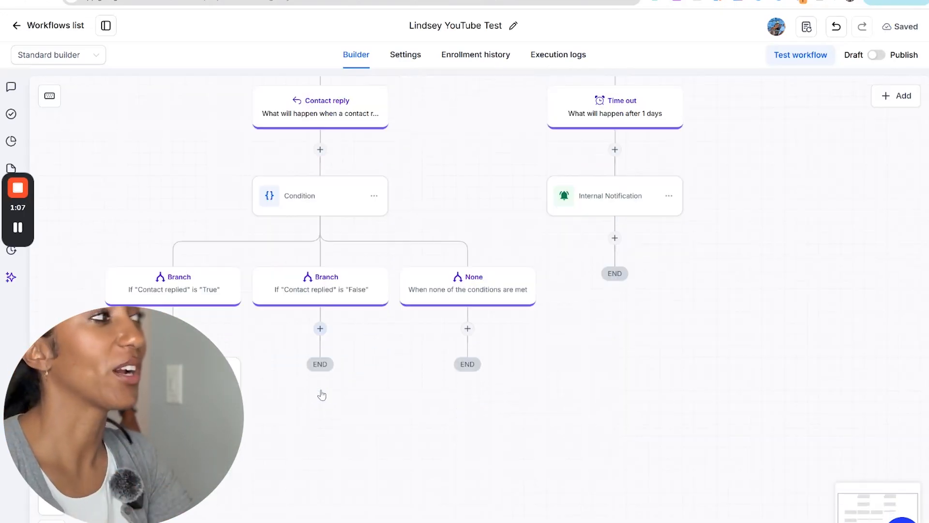
click(320, 313)
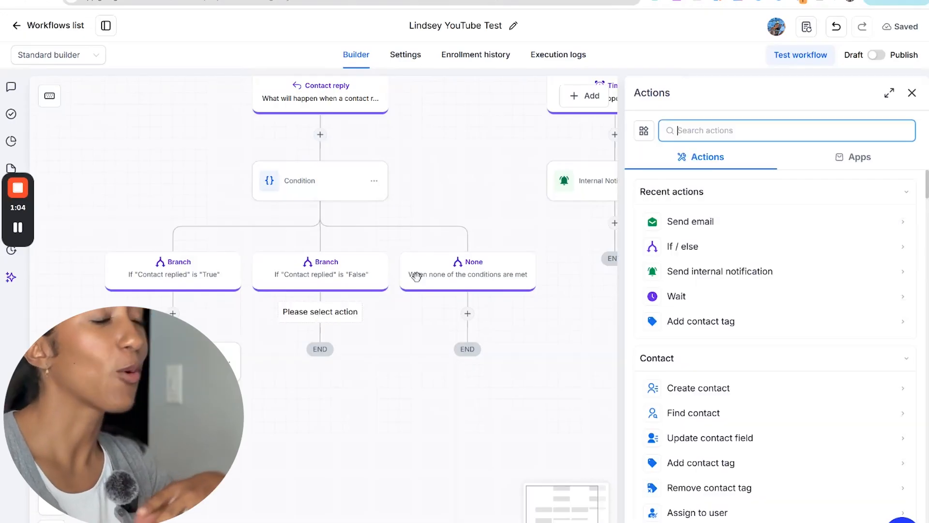
text(sms)
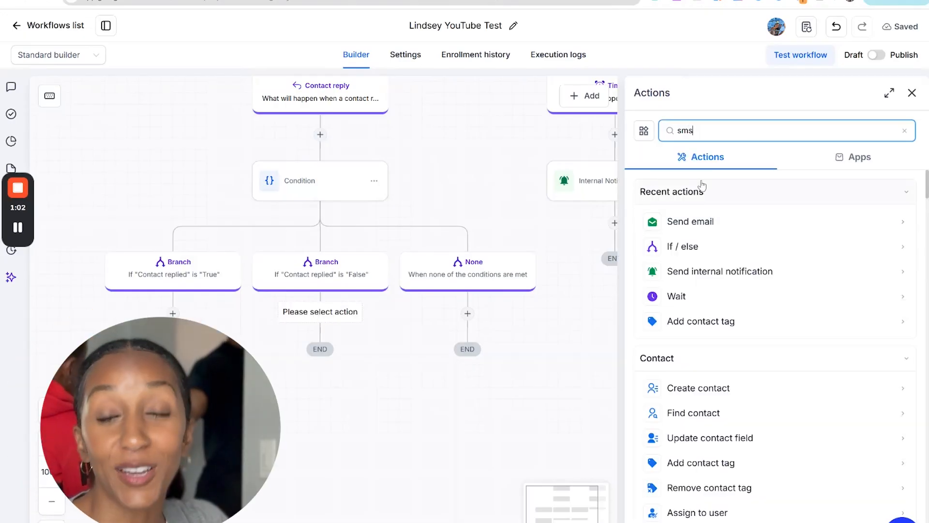
click(690, 219)
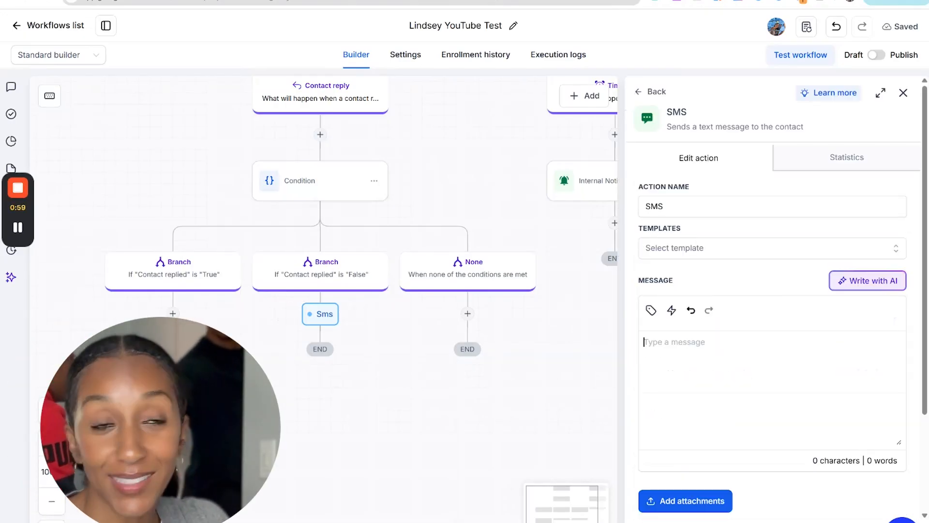
text(Reply )
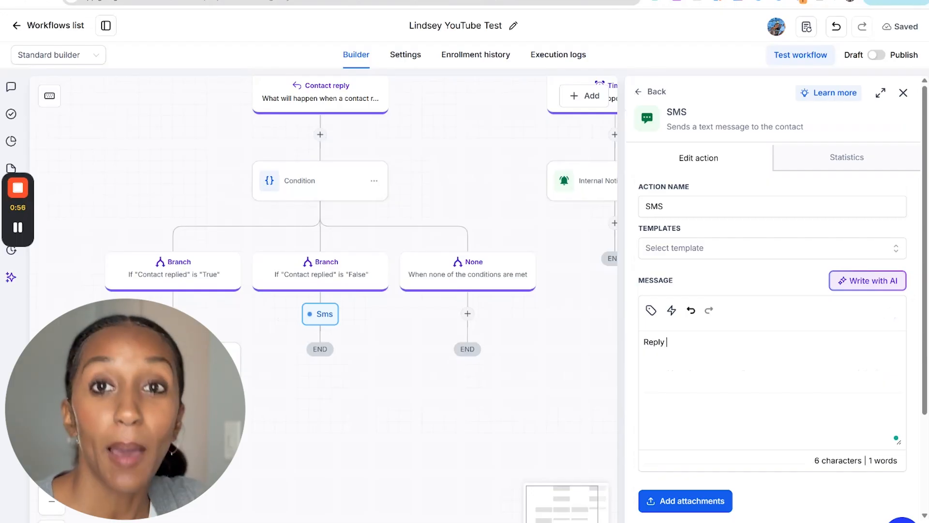
text(here - you missed my email)
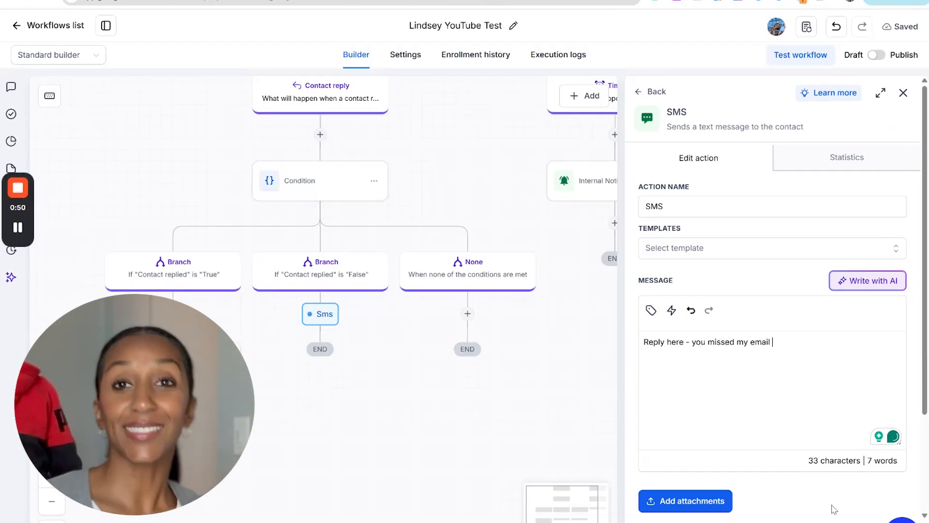
click(866, 520)
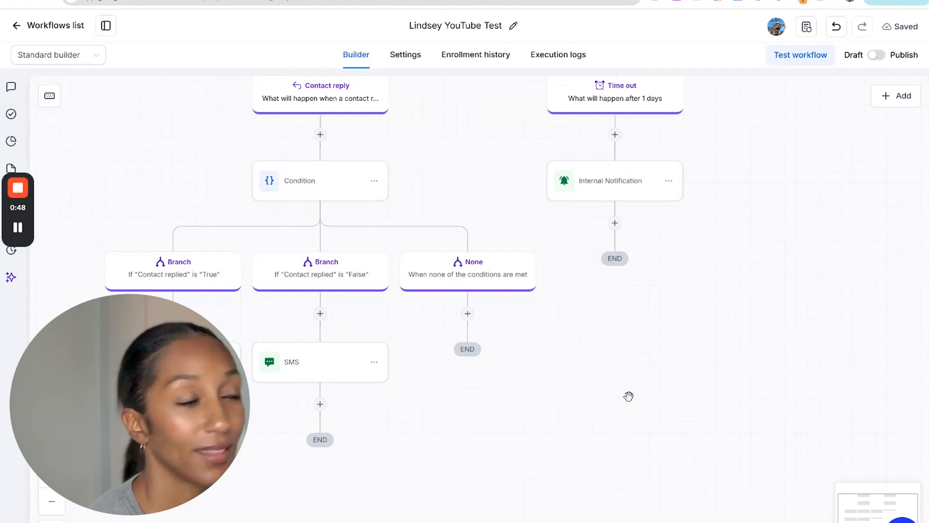
drag(613, 378, 639, 429)
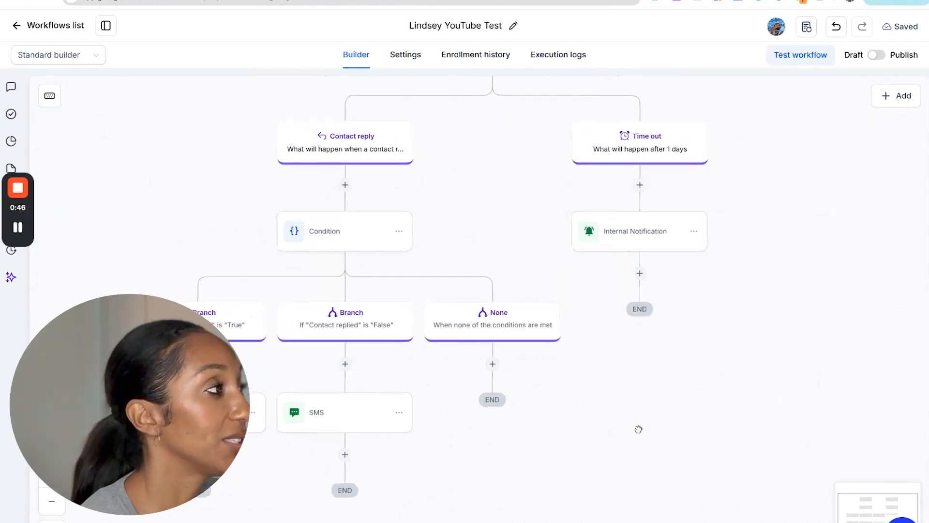
click(53, 502)
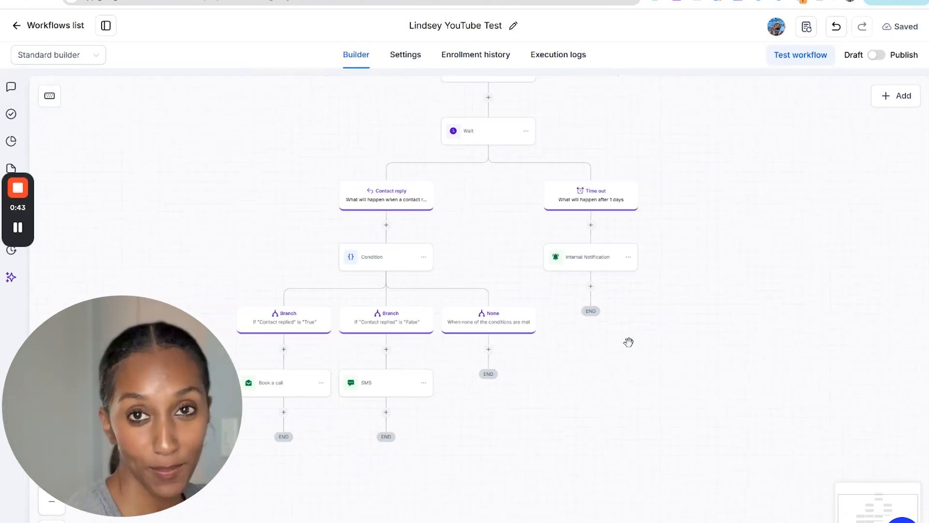
drag(681, 314, 692, 399)
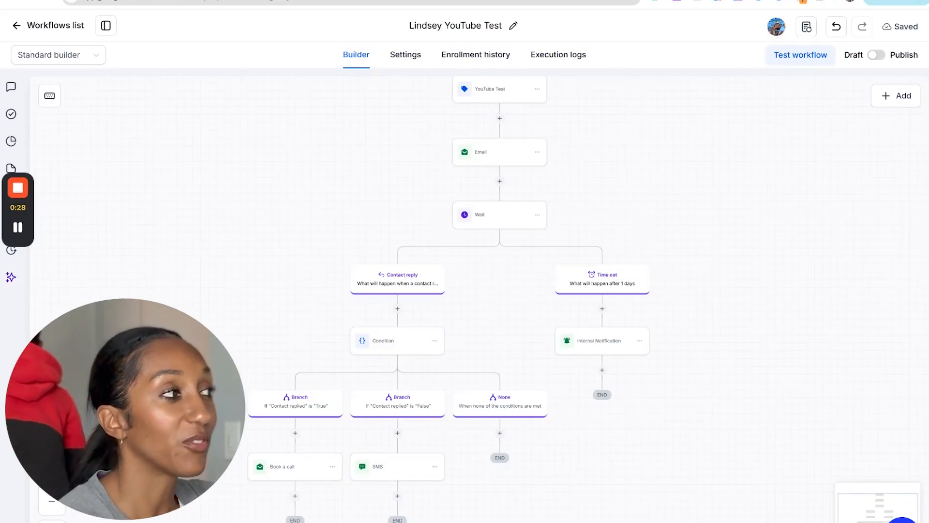
click(51, 475)
click(52, 475)
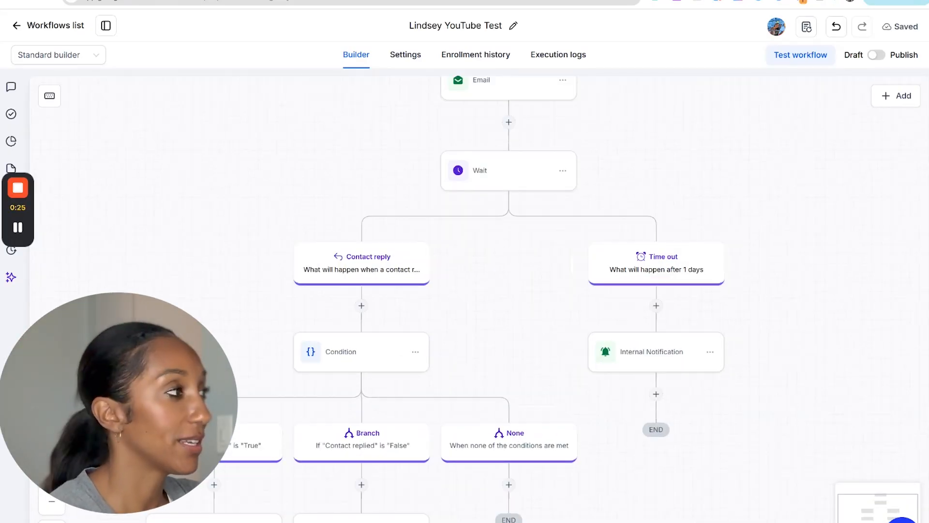
drag(479, 348, 484, 303)
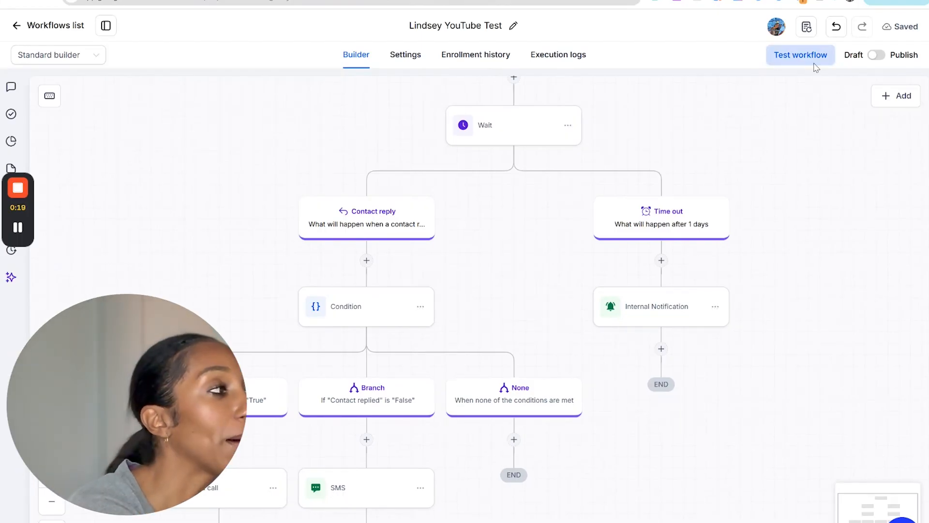
- Open the workflow test, look at its contact selection, and close it without running a test
click(800, 58)
click(697, 154)
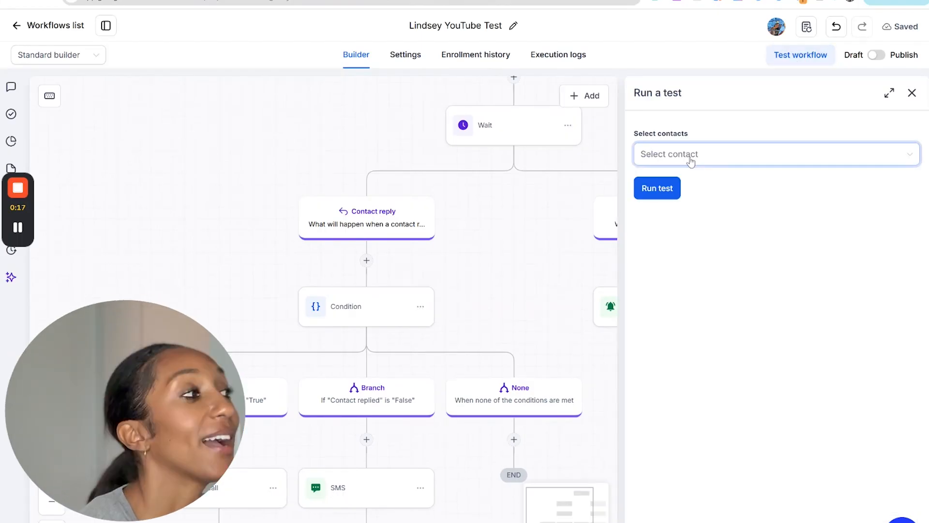
click(731, 135)
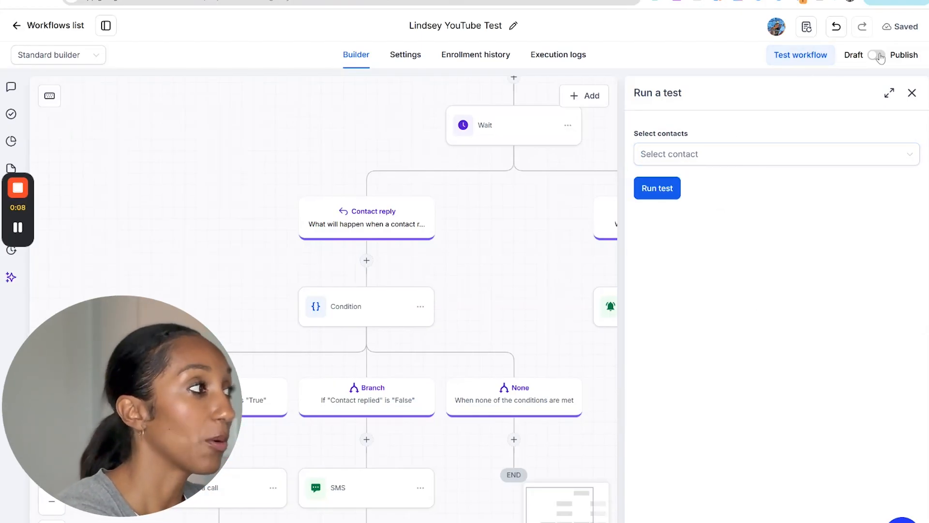
click(913, 92)
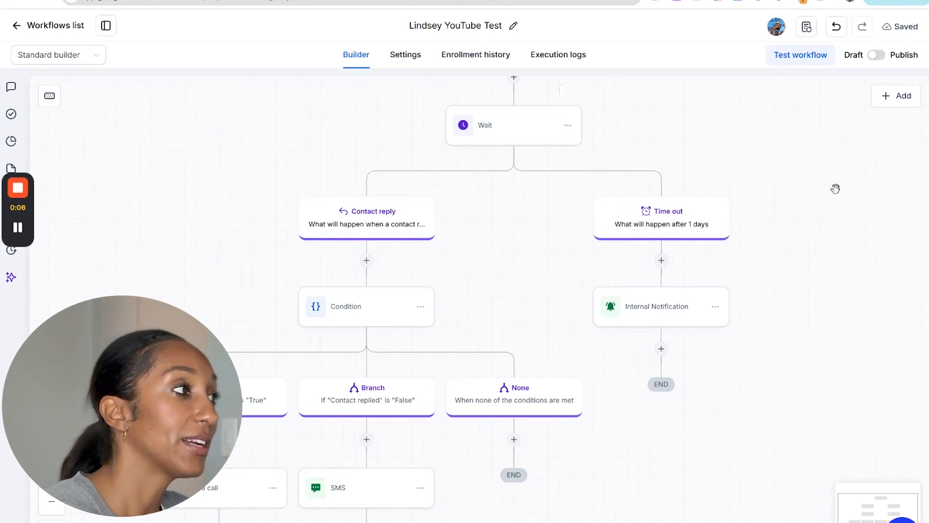
- Switch the workflow from Draft to Publish
click(876, 54)
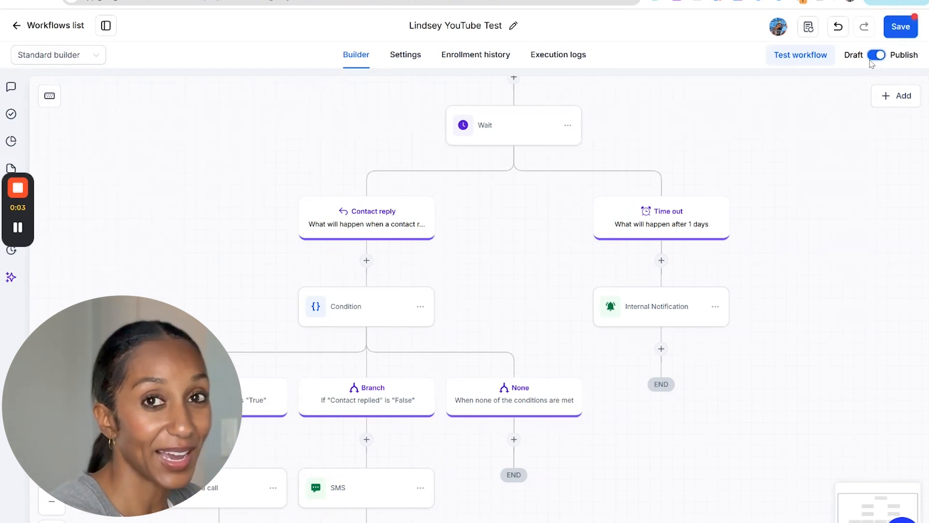